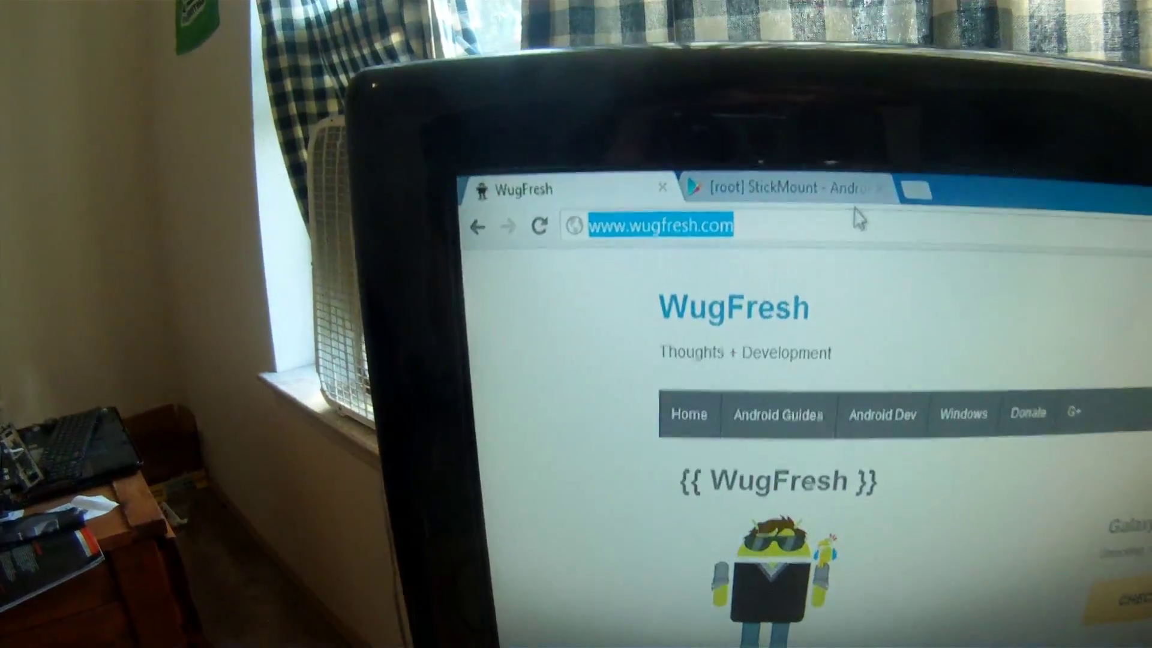
Step: Bring up the [root] StickMount page on Google Play and scroll through it
left_click(822, 189)
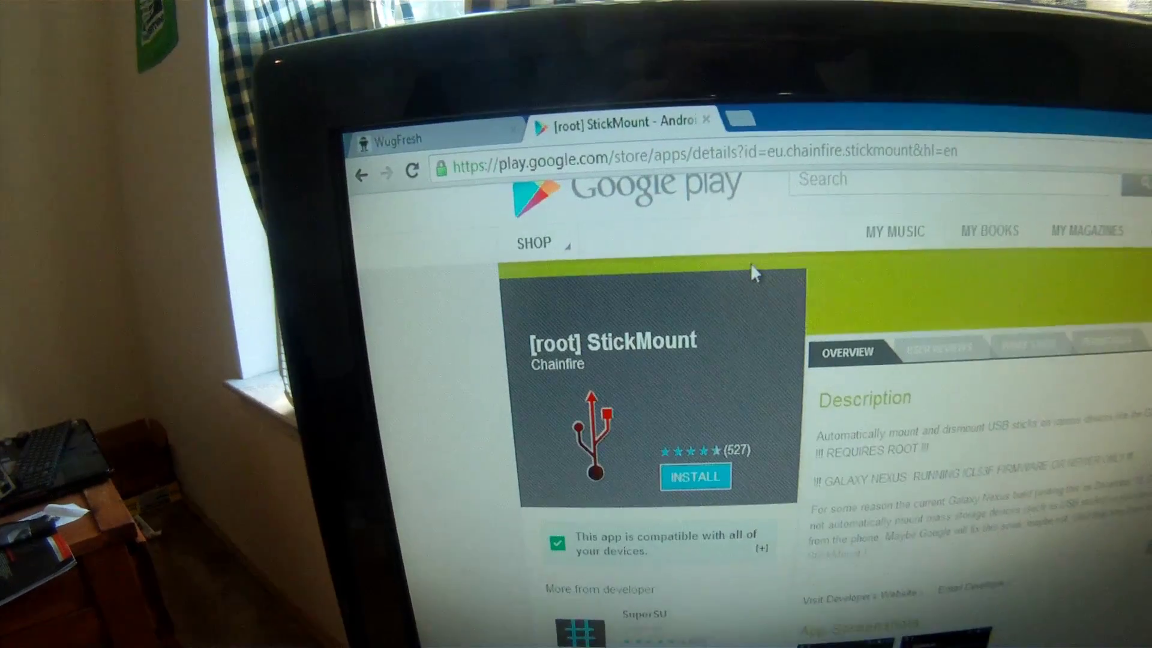
scroll(753, 273, "down", 2)
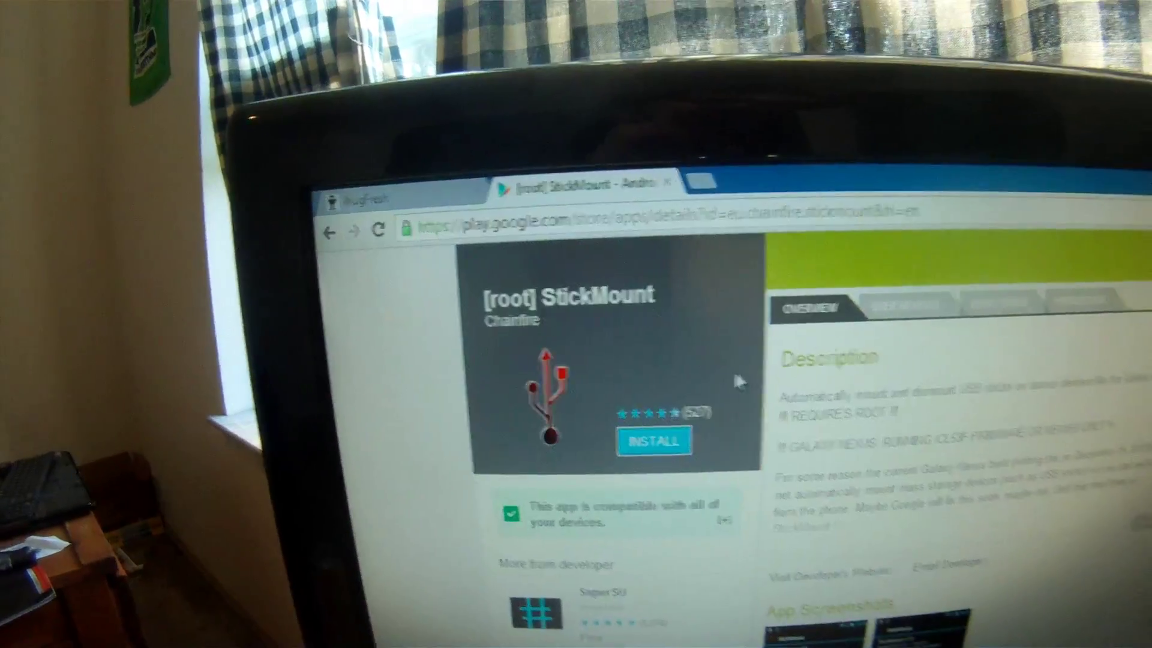
scroll(738, 382, "up", 3)
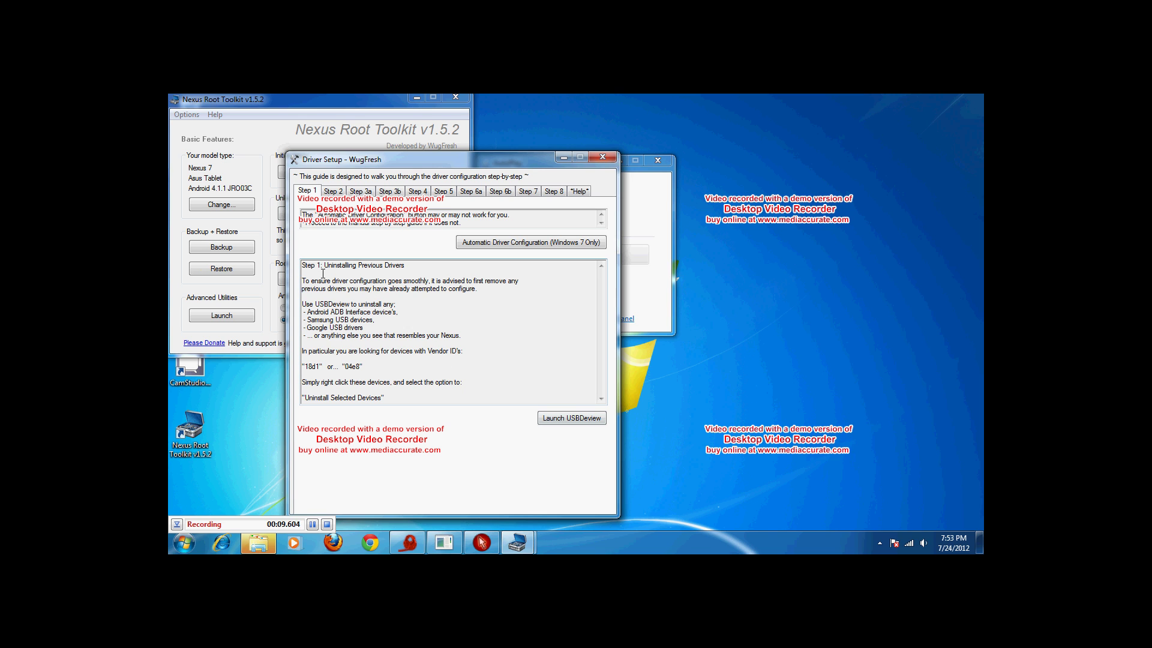
left_click(570, 419)
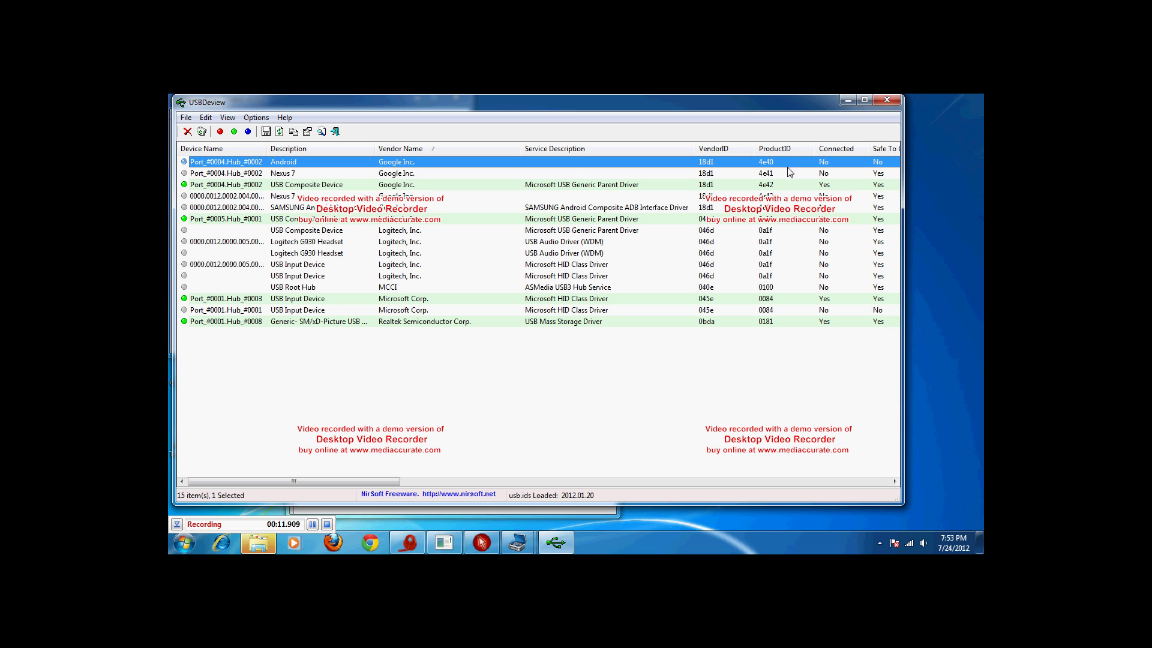
left_click(887, 100)
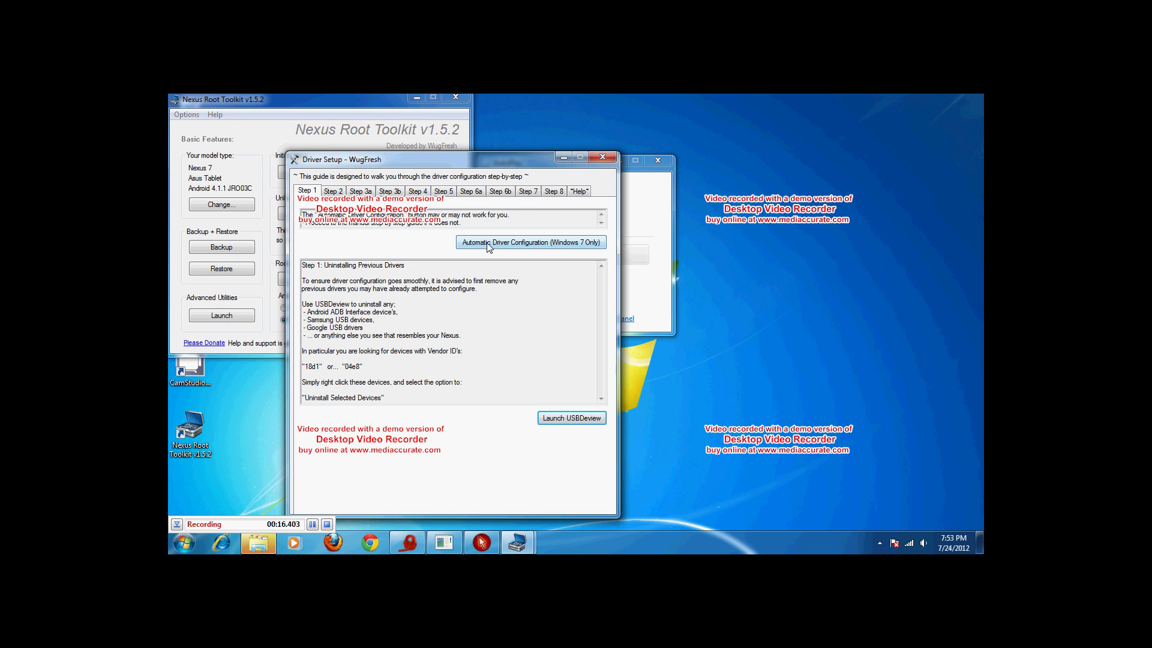
left_click(333, 191)
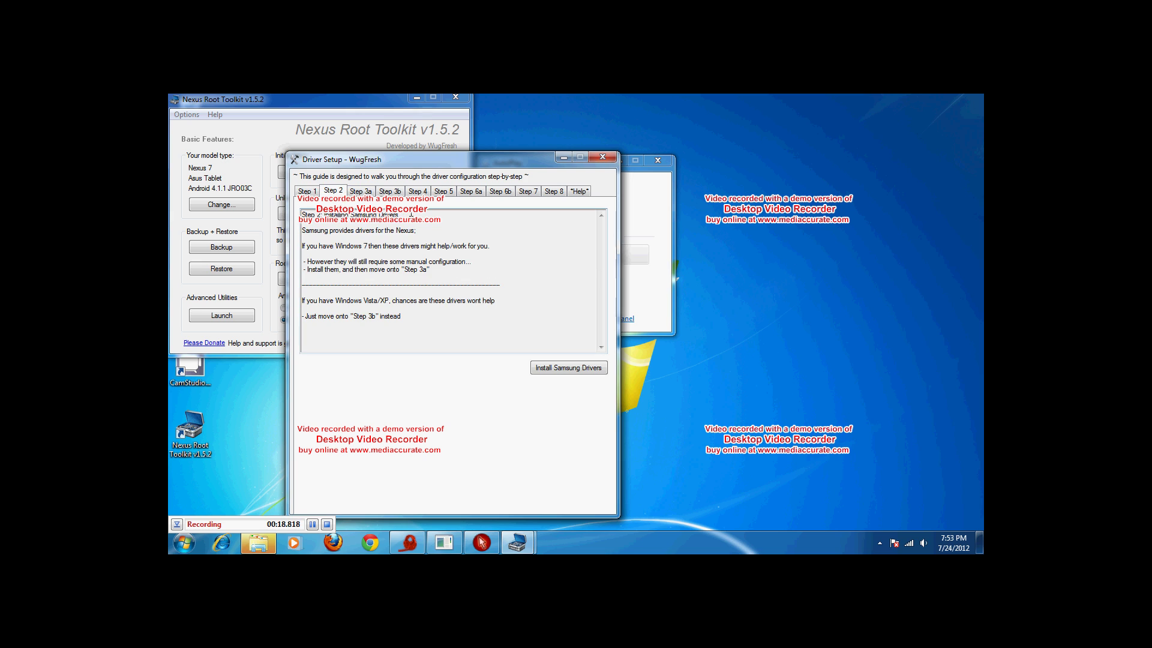
Step: Show the Step 3a instructions for manual ADB driver configuration through Device Manager, and scroll through them
left_click(367, 190)
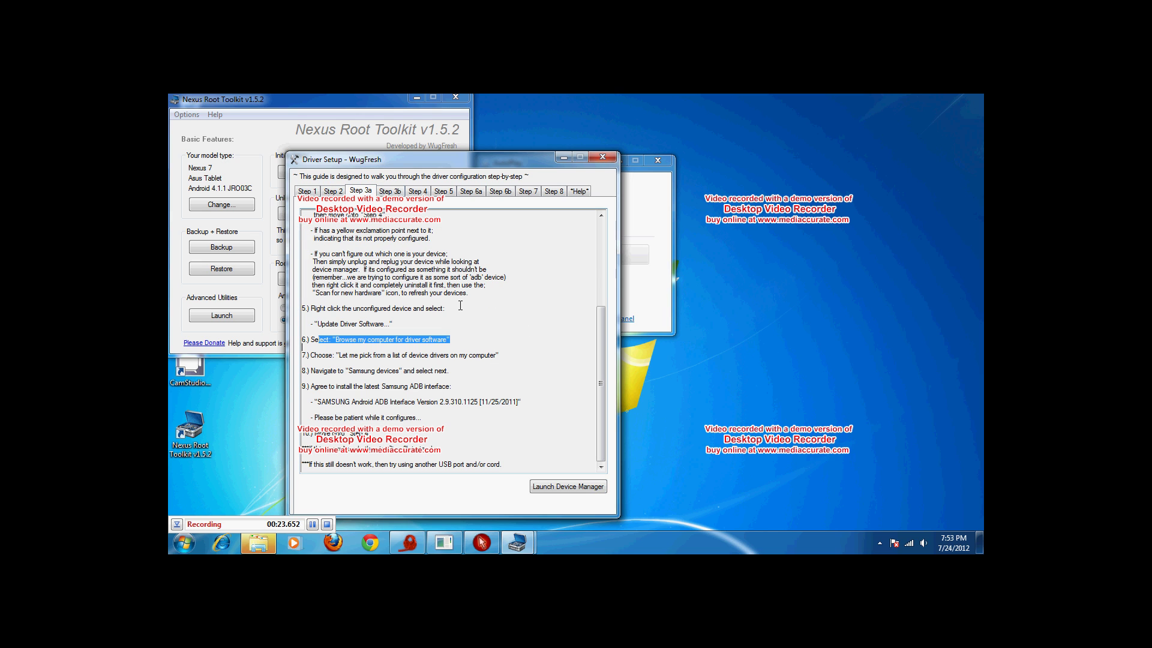
scroll(461, 306, "up", 5)
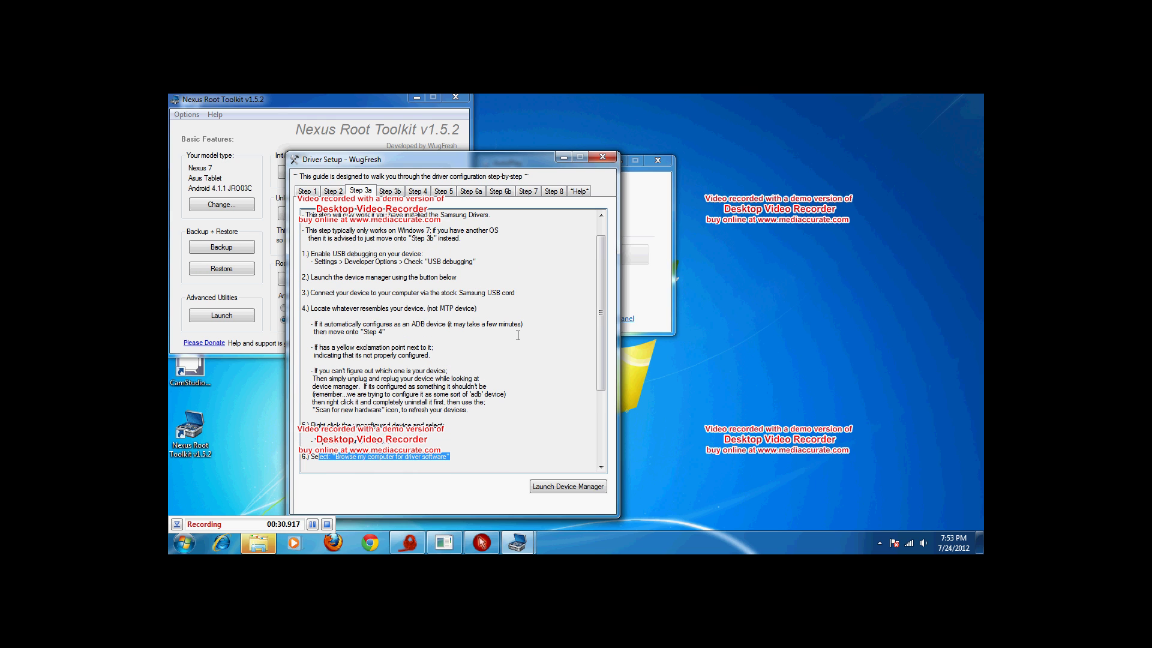
scroll(518, 344, "down", 2)
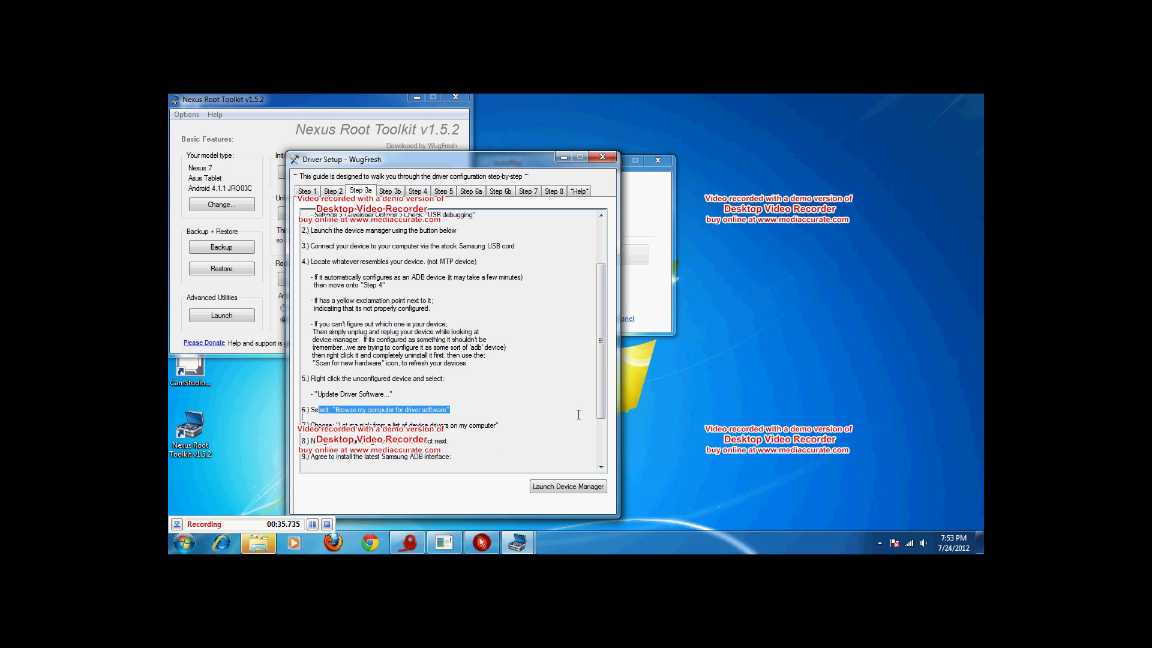
Step: Launch Device Manager, shrink its window and move it to the right of the guide
left_click(594, 489)
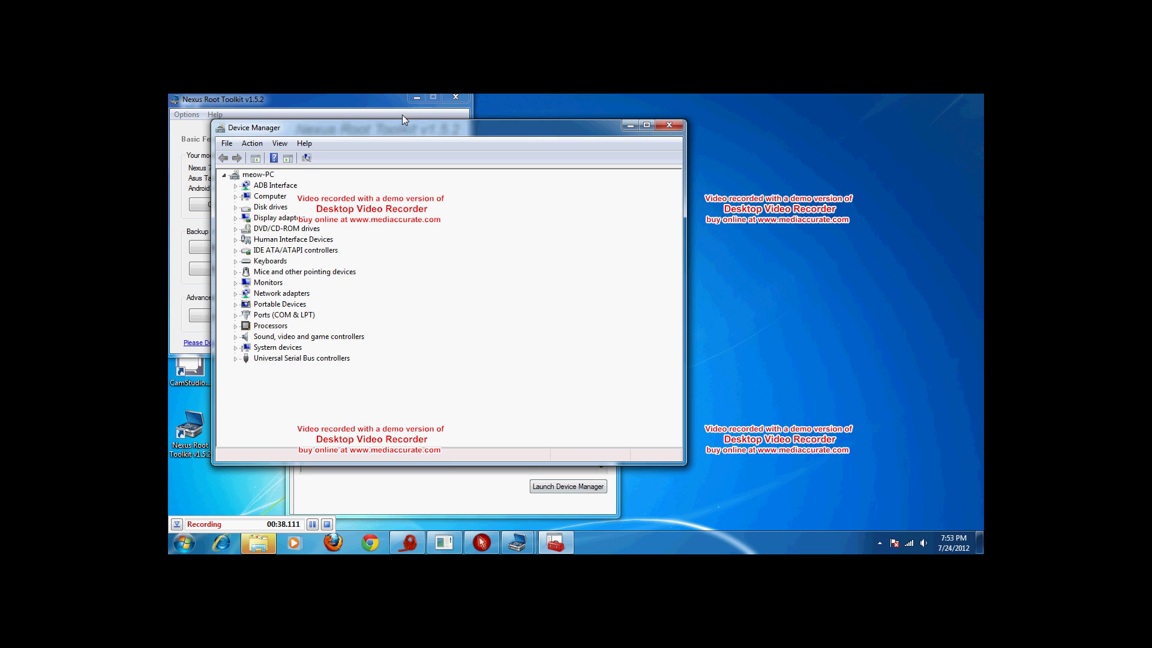
left_click_drag(681, 122, 681, 143)
left_click_drag(532, 148, 974, 169)
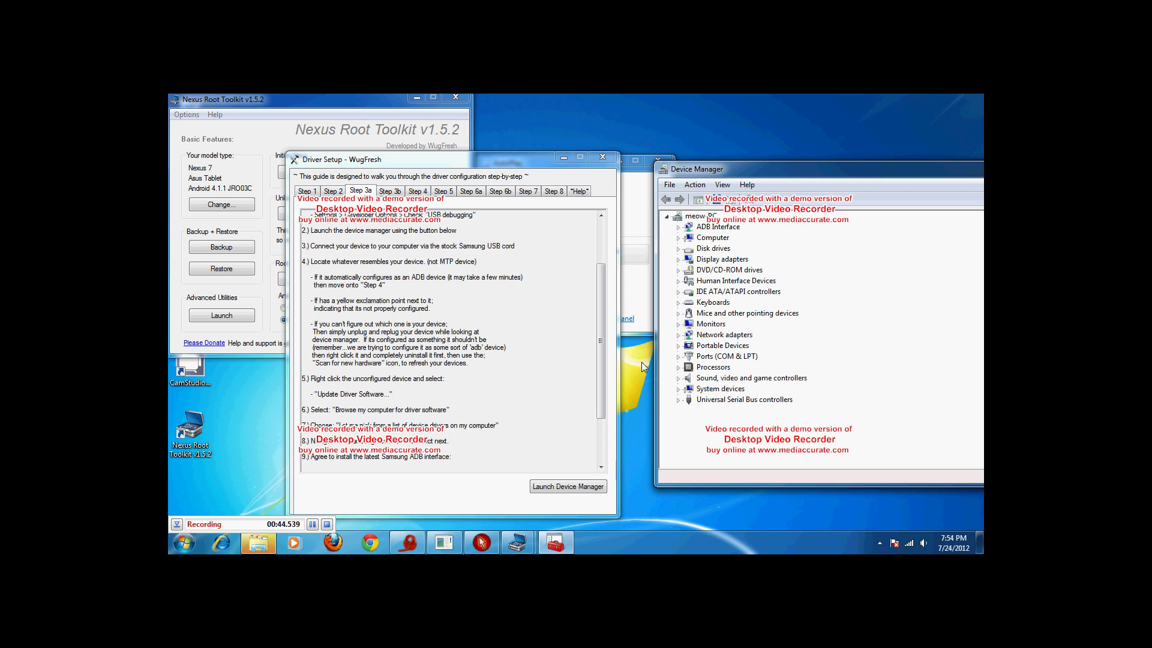
left_click_drag(599, 349, 598, 398)
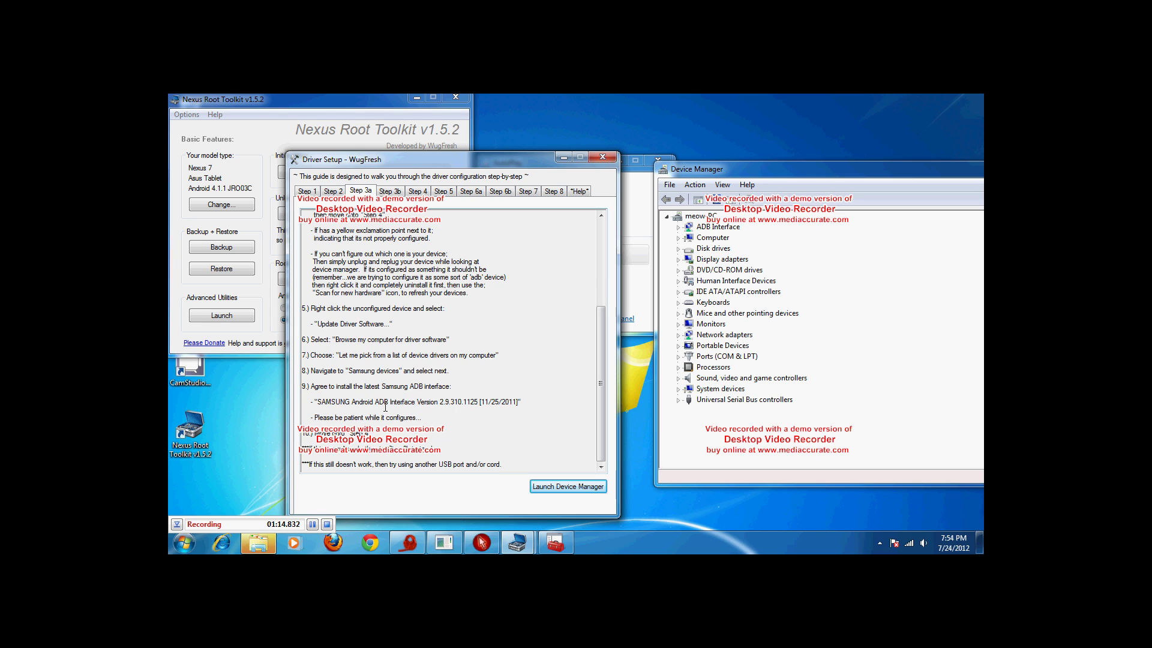
Step: Highlight the Samsung ADB Interface driver name, then advance the guide to Step 4
left_click_drag(316, 402, 496, 403)
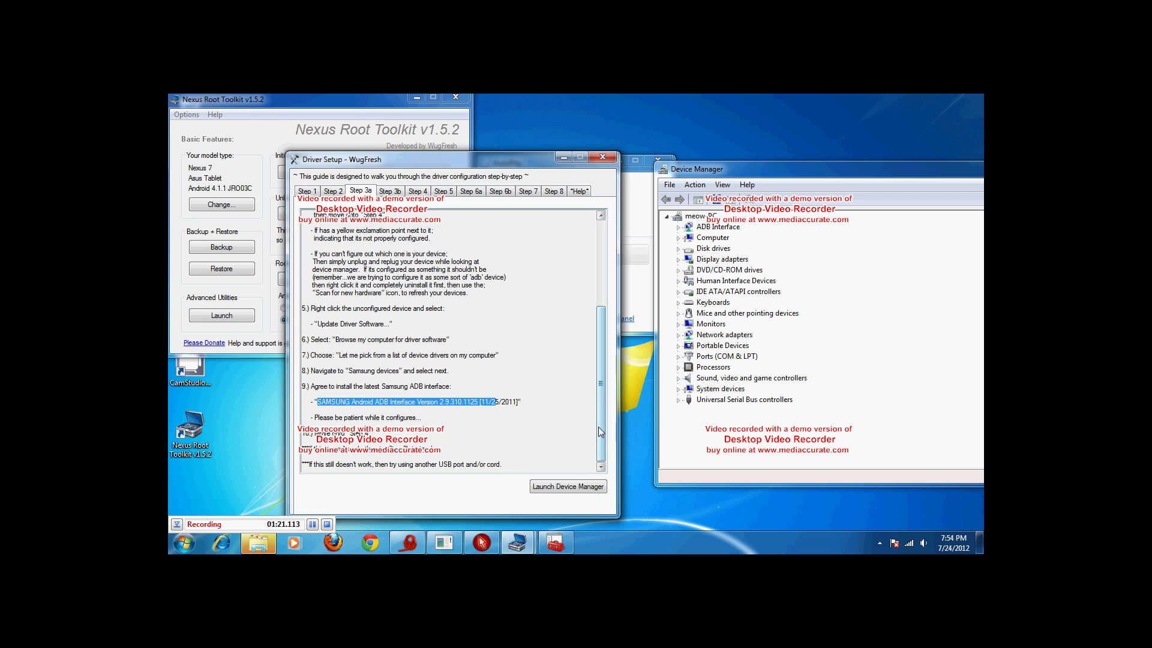
left_click(405, 446)
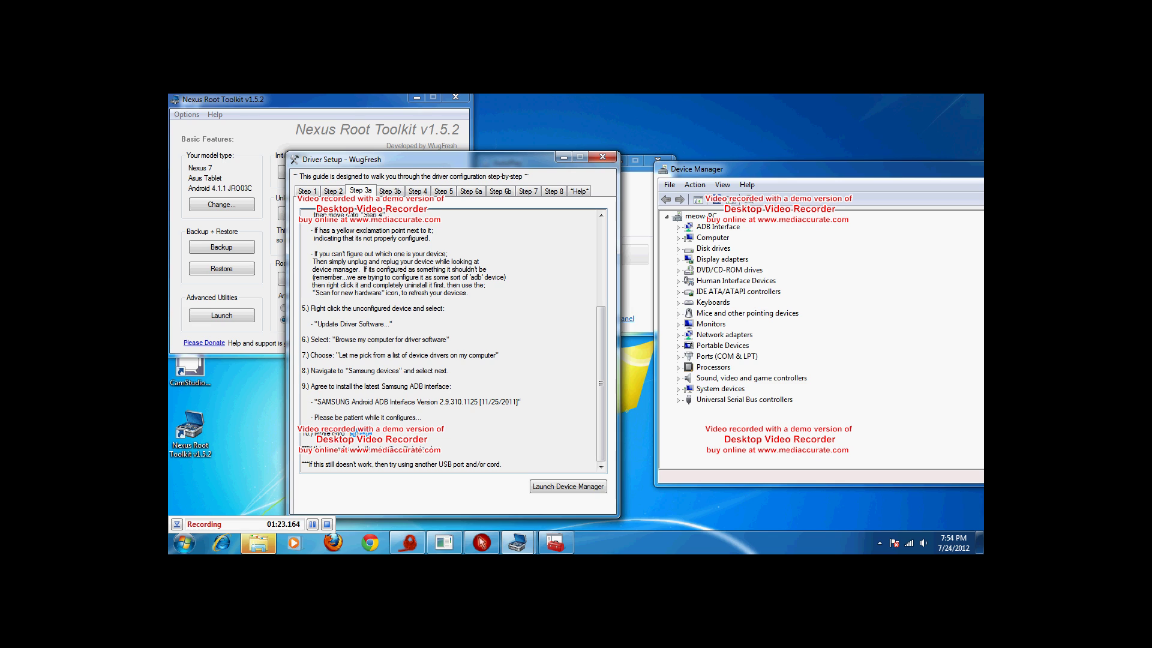
left_click(417, 190)
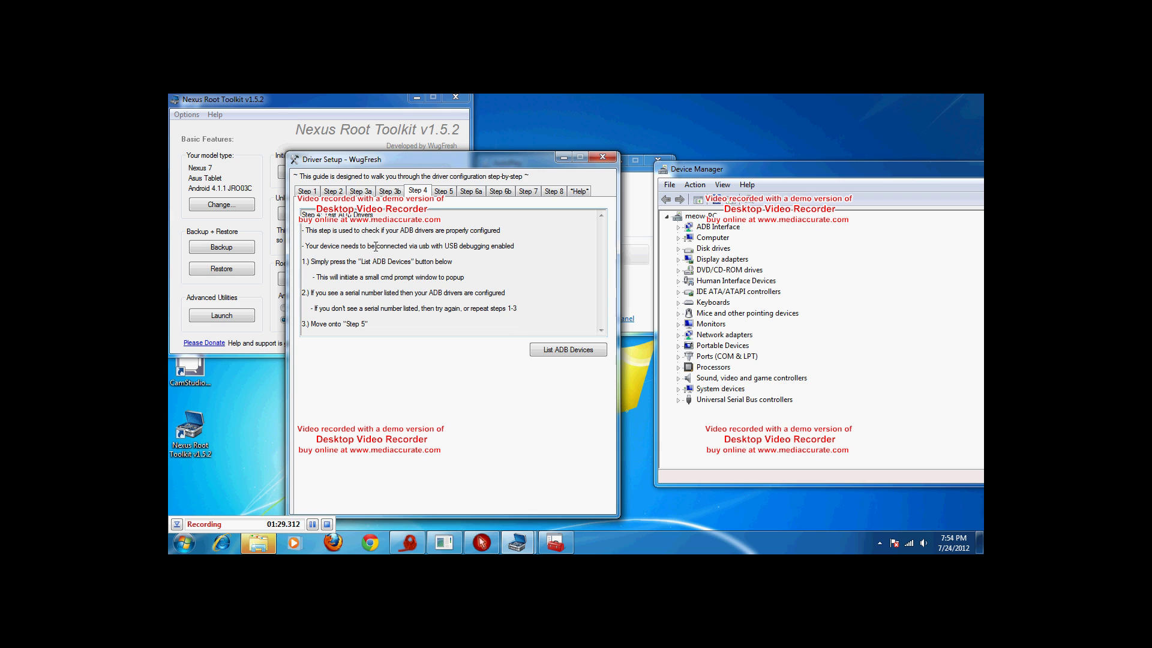
Step: List ADB devices to confirm the tablet is attached, then show the Step 5 bootloader instructions
left_click(566, 353)
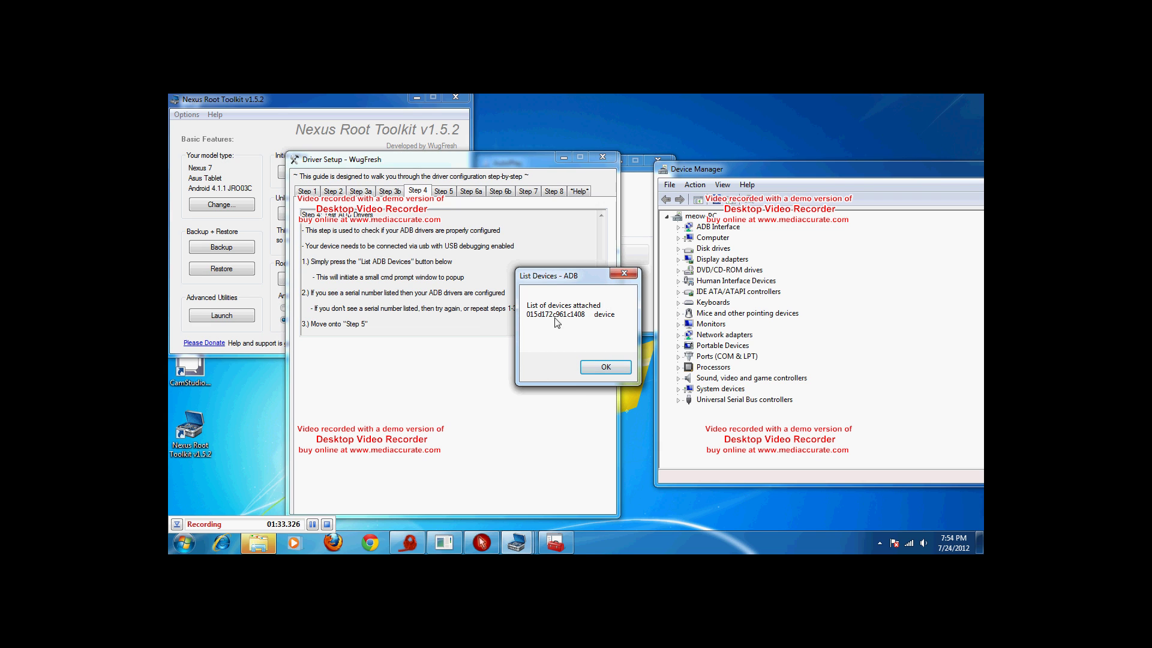
left_click(594, 366)
left_click(447, 192)
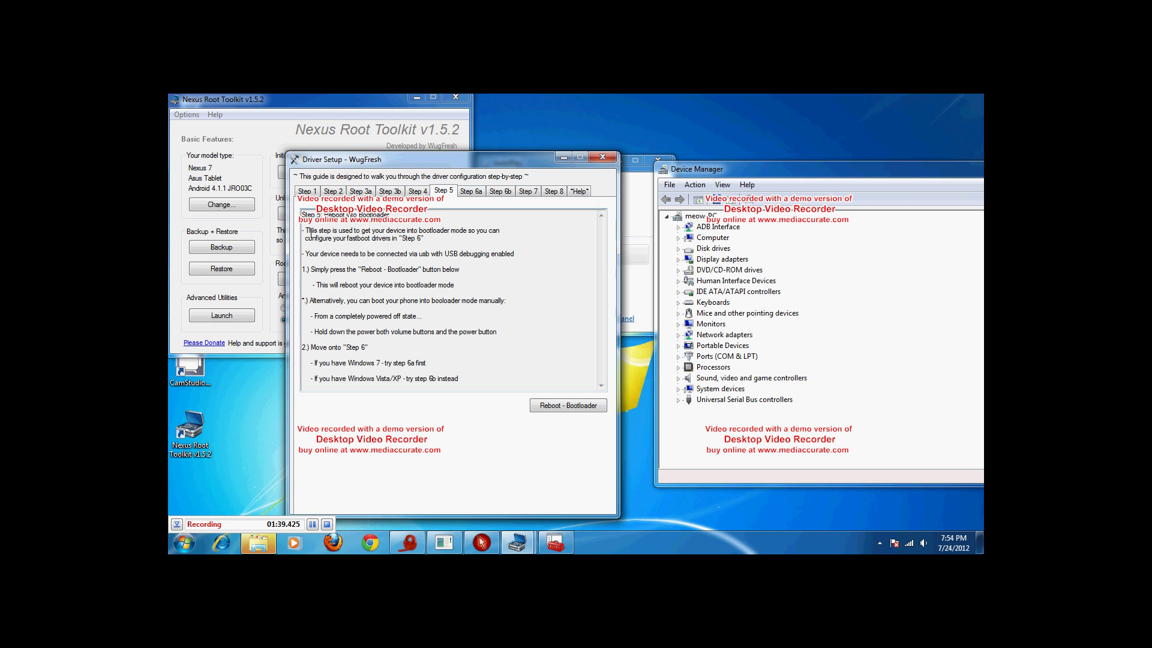
Step: Reboot the tablet into bootloader mode and show the Step 6a Samsung fastboot driver instructions
left_click_drag(310, 233, 449, 242)
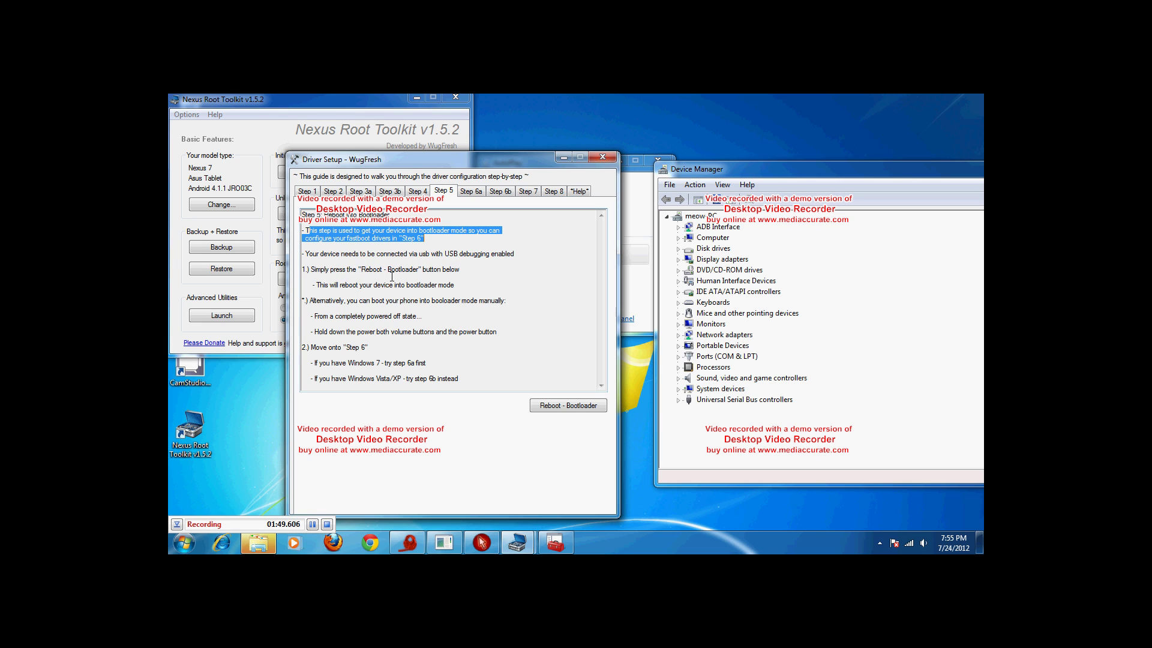
left_click(581, 408)
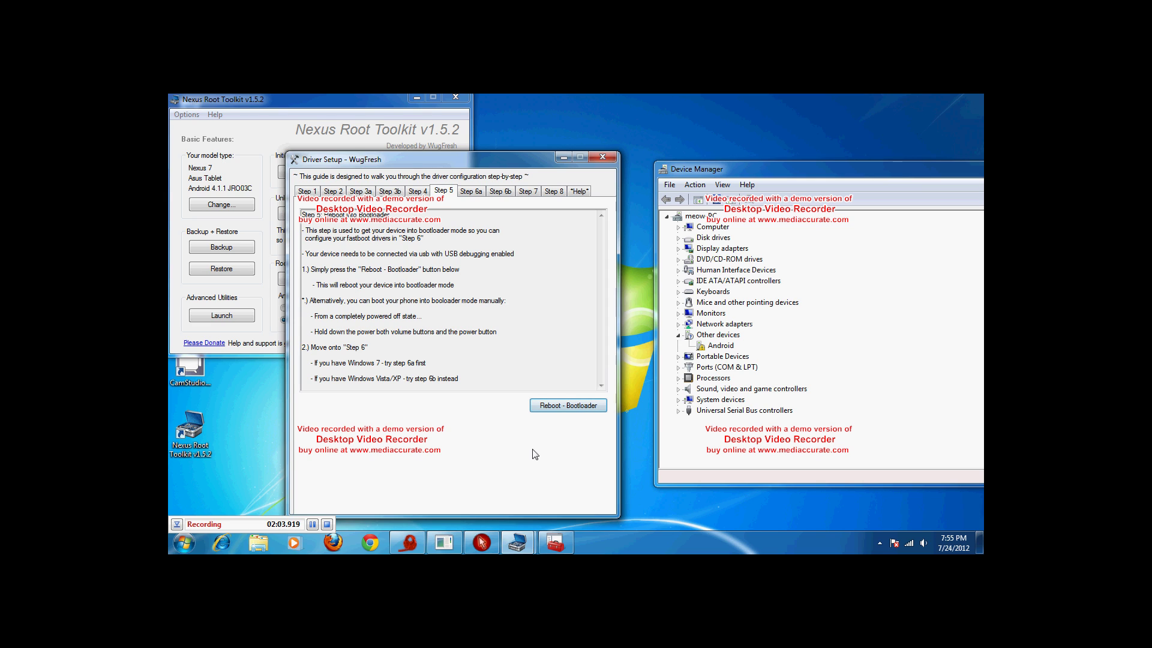
left_click(468, 193)
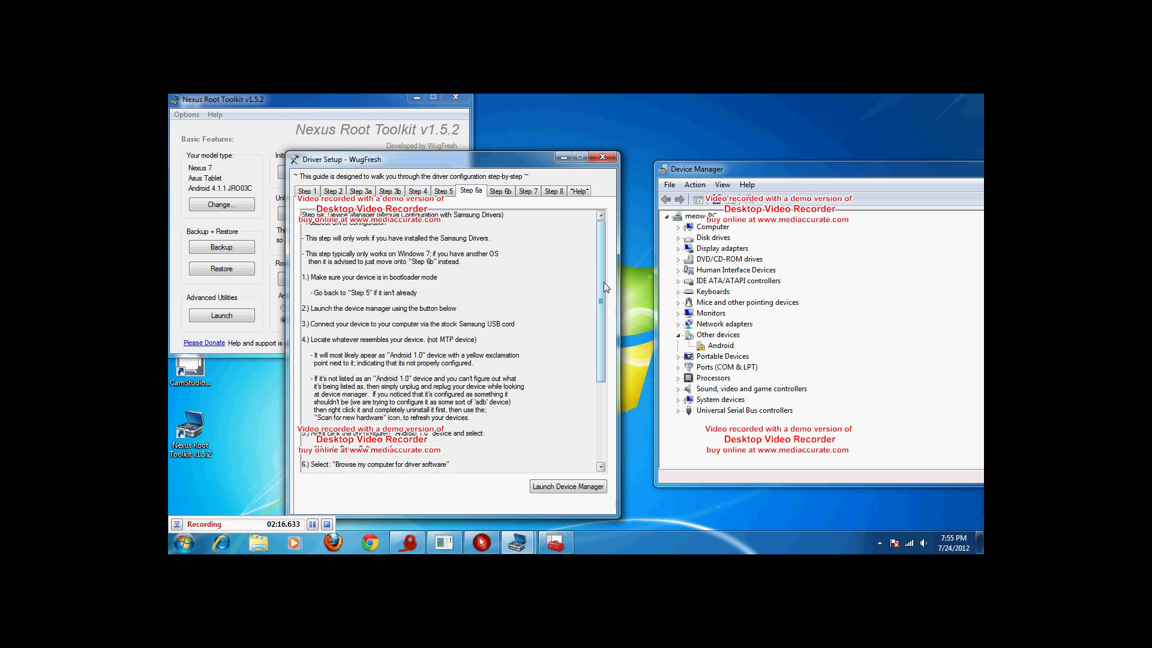
left_click(568, 489)
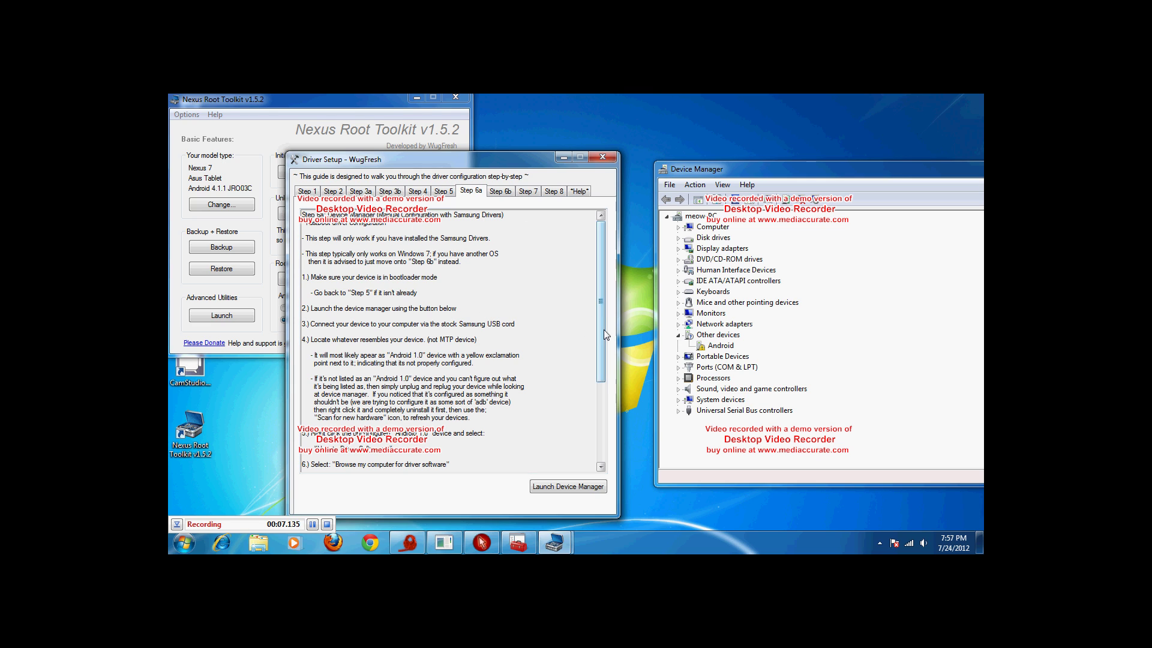
left_click_drag(603, 330, 604, 404)
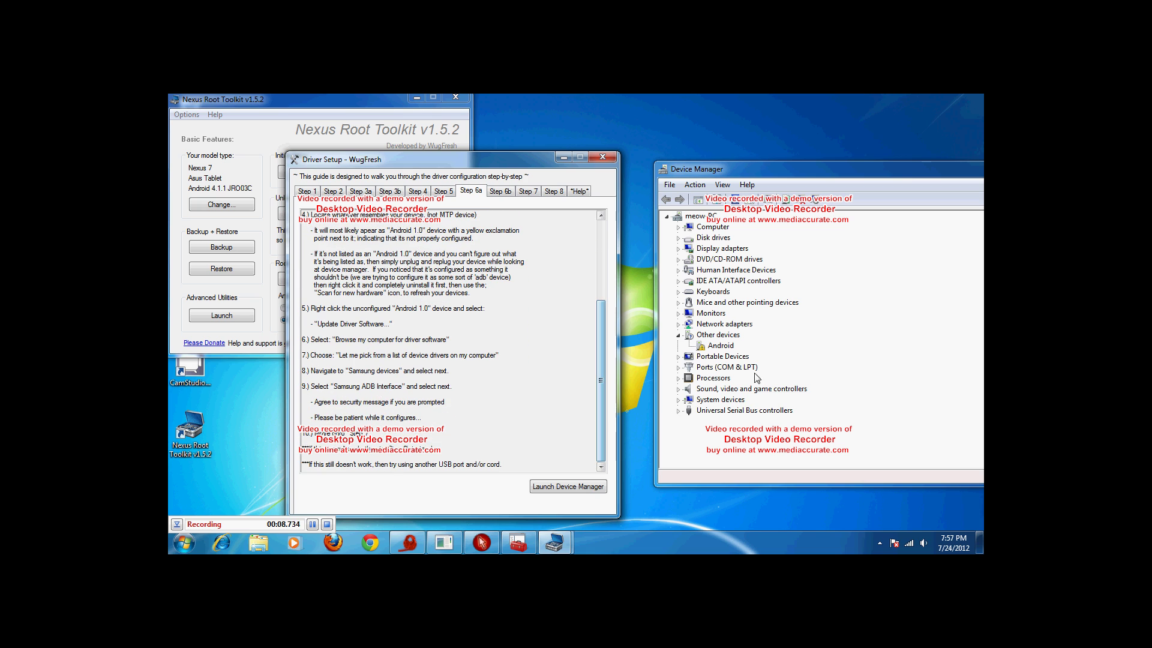
right_click(714, 345)
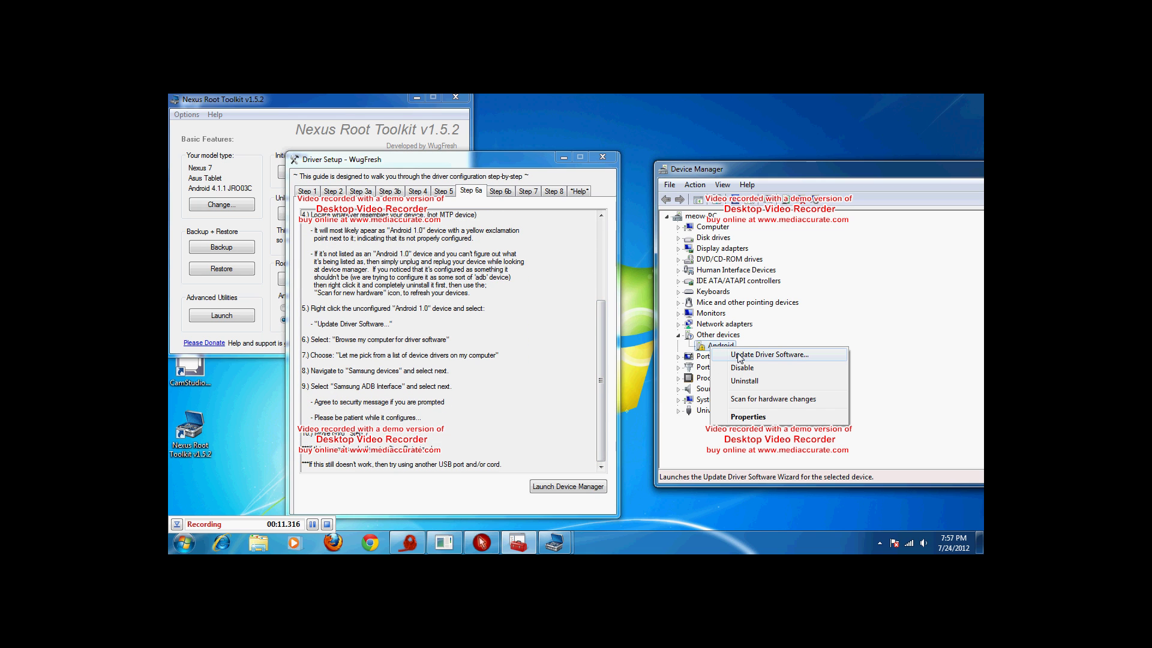
Step: Update the device's driver manually, choosing ADB Interface as the device type from the installed list
left_click(738, 355)
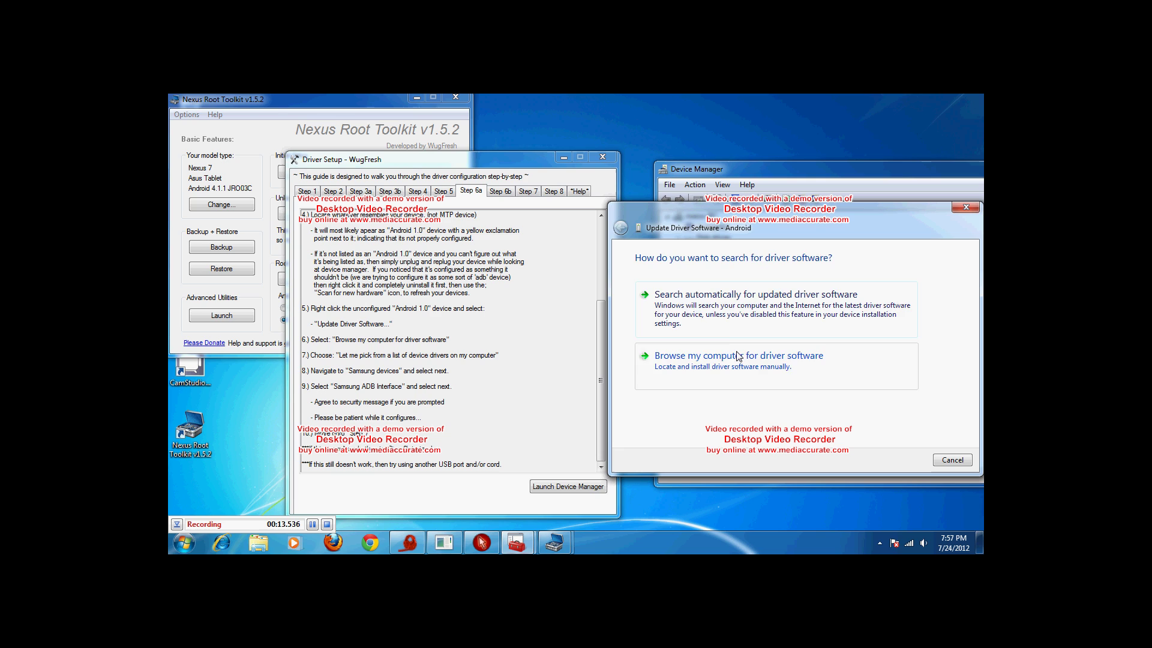
left_click(740, 354)
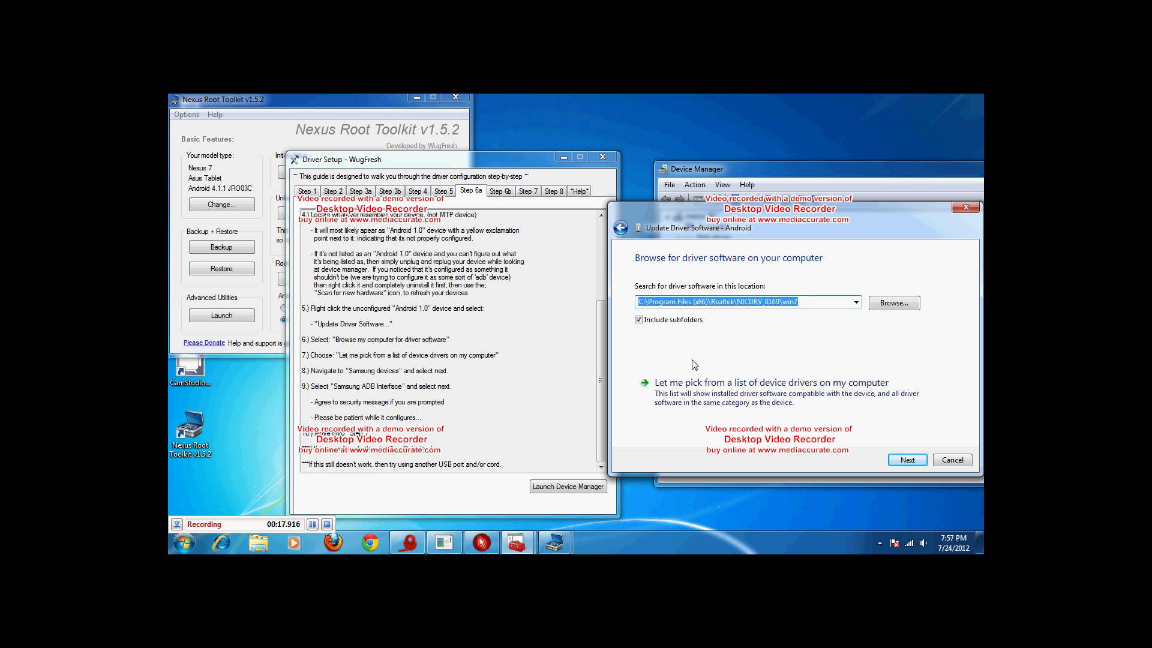
left_click(714, 396)
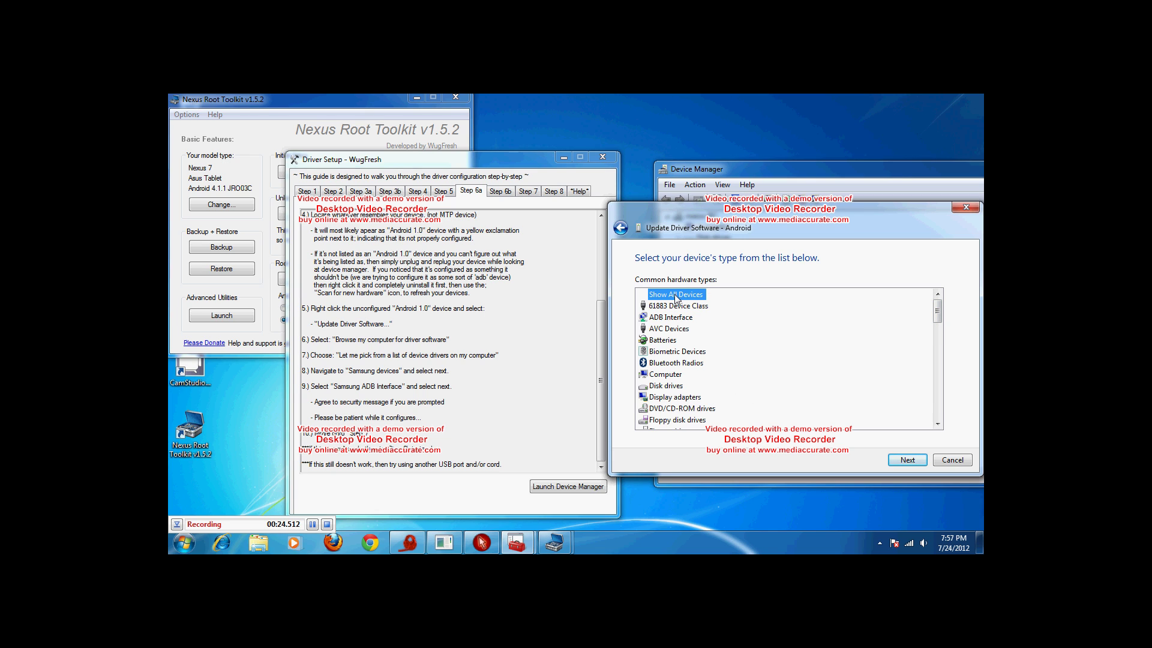
scroll(679, 324, "down", 10)
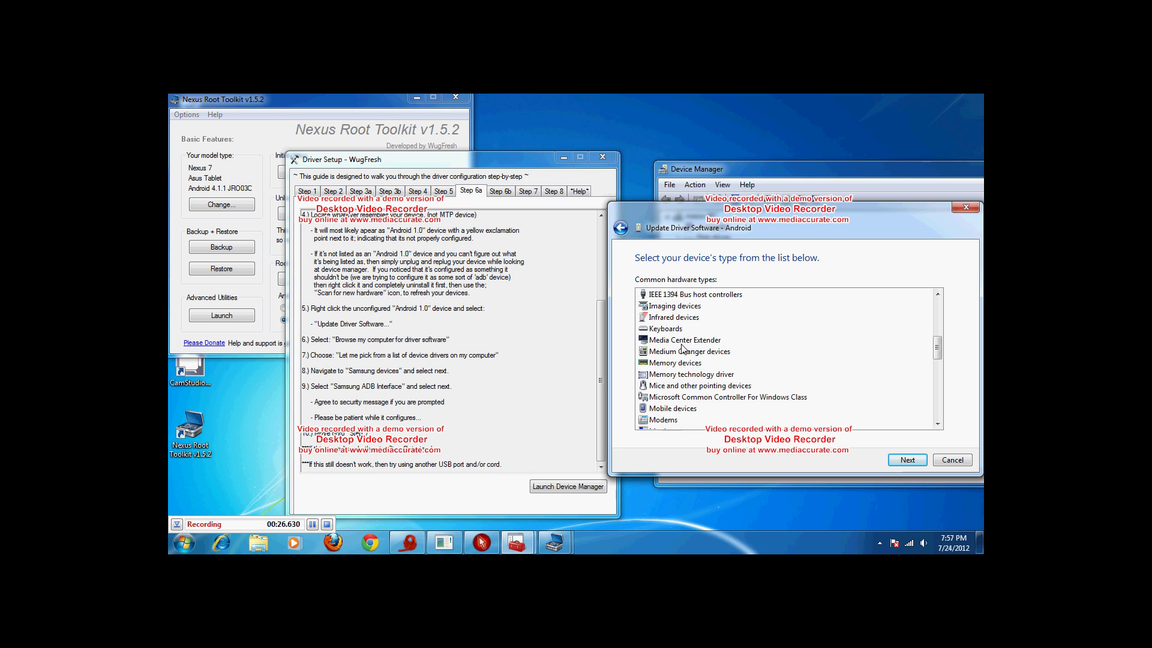
scroll(683, 355, "up", 10)
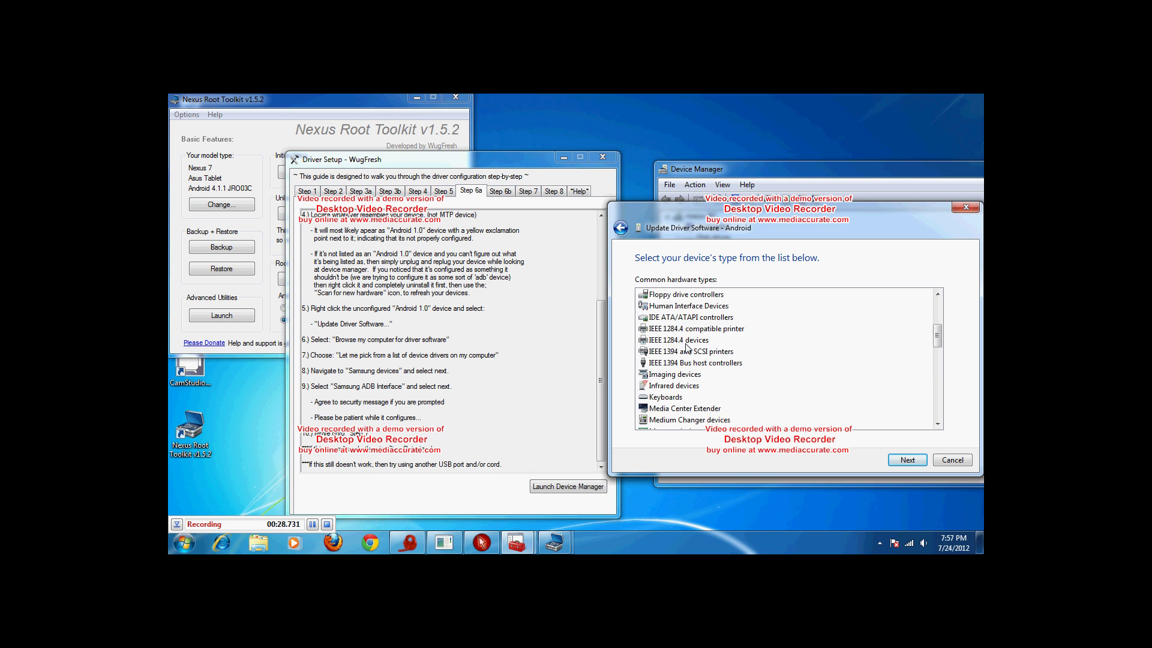
left_click(668, 318)
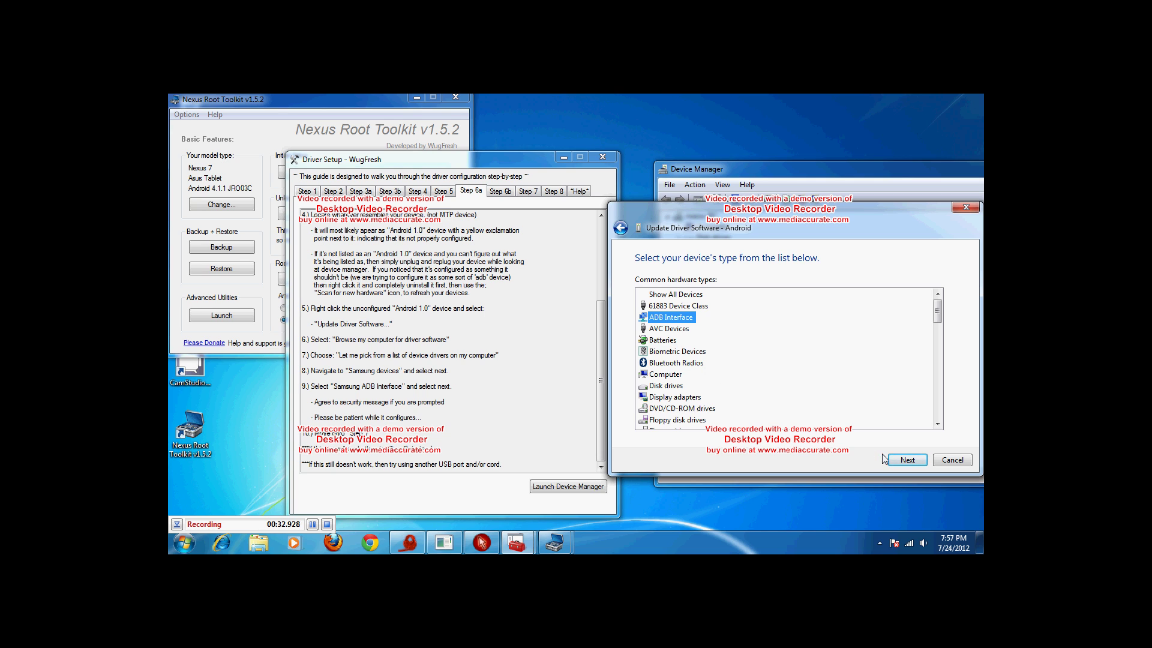
left_click(906, 460)
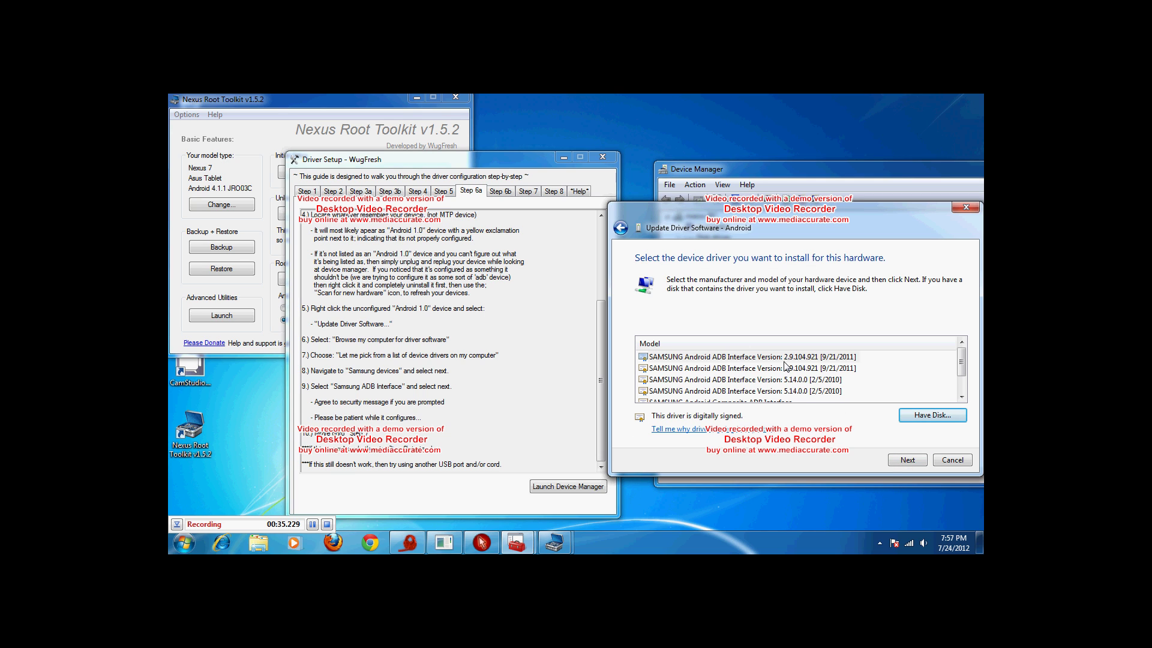
Step: Install the SAMSUNG Android ADB Interface driver, accepting the compatibility warning
left_click(785, 360)
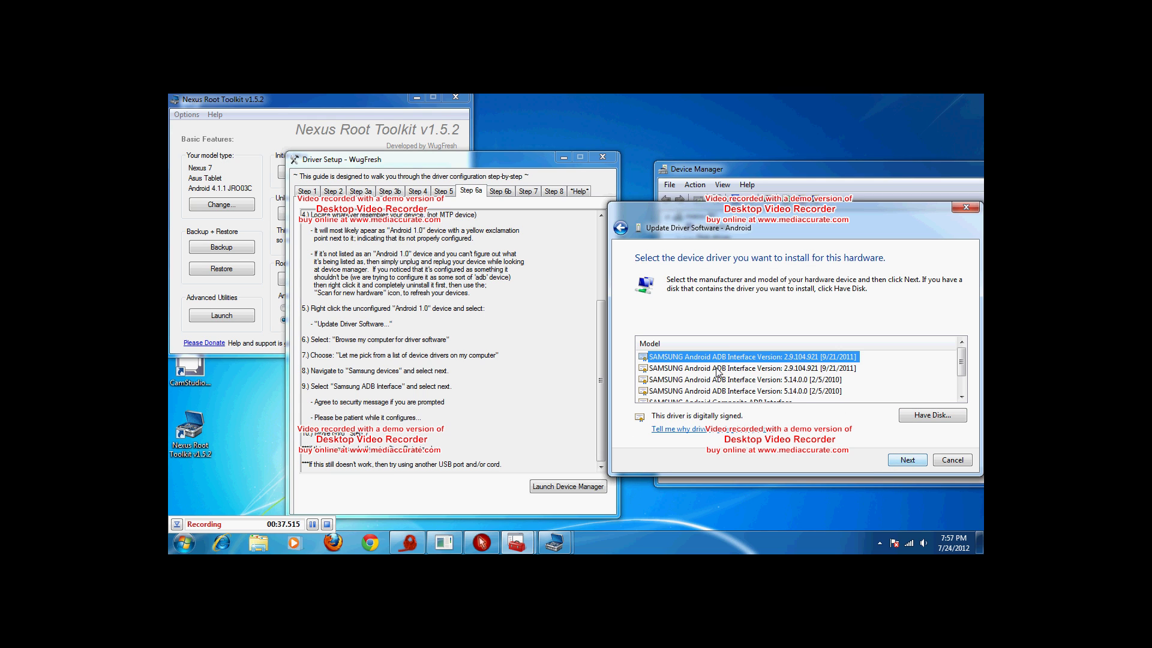
left_click(906, 461)
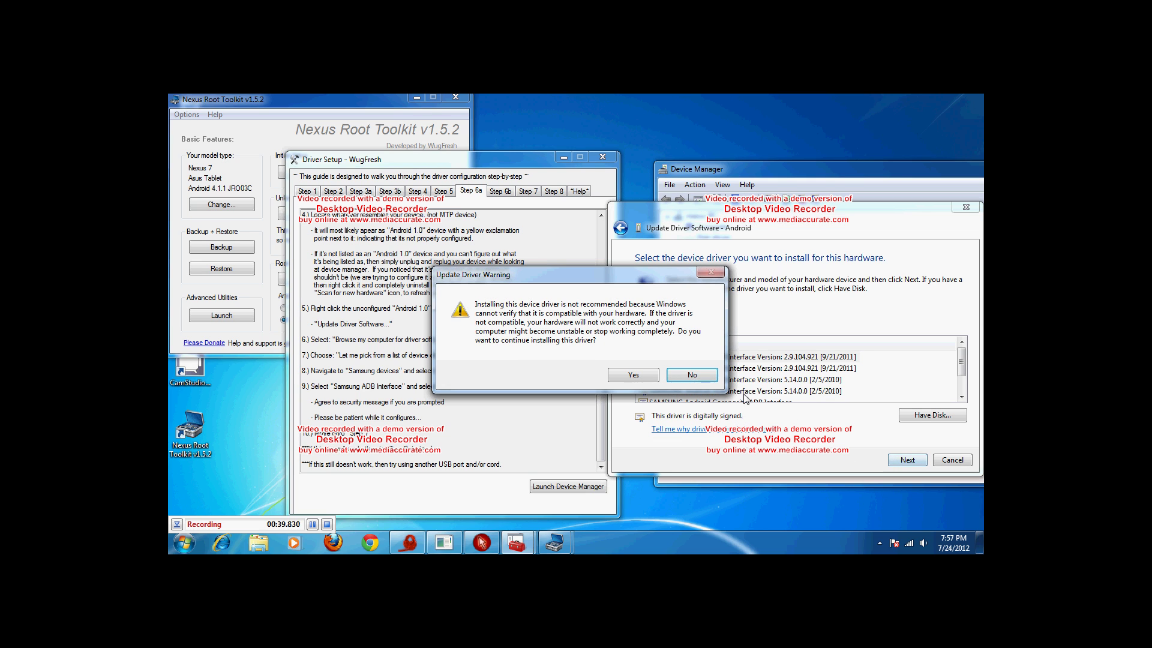
left_click(634, 375)
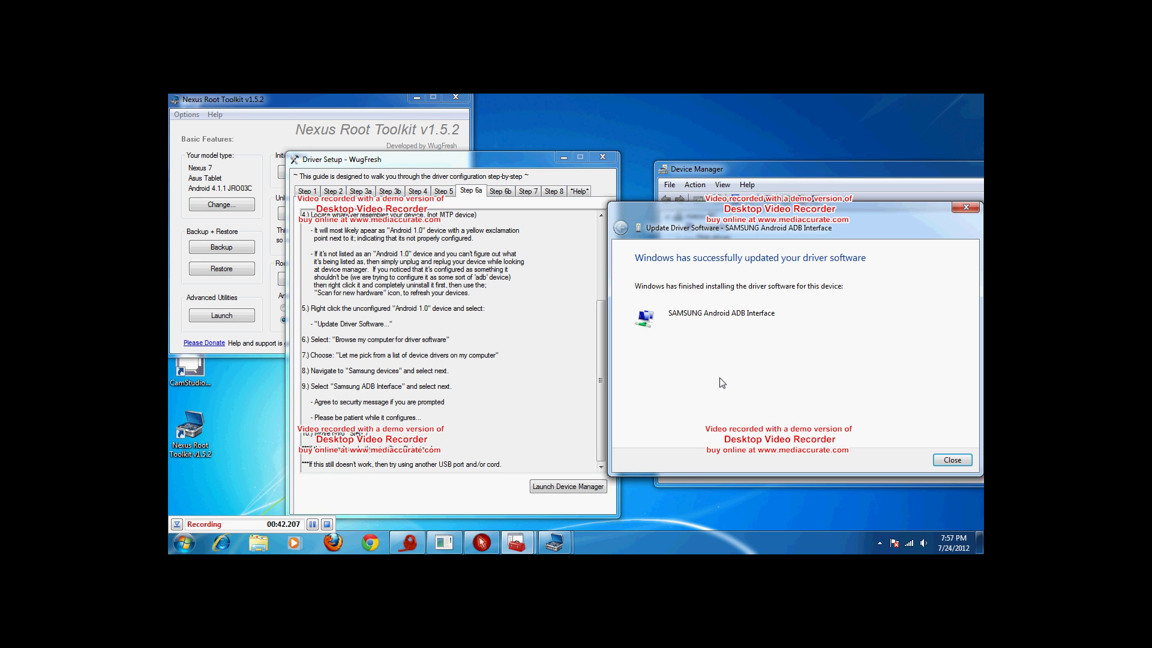
left_click(946, 461)
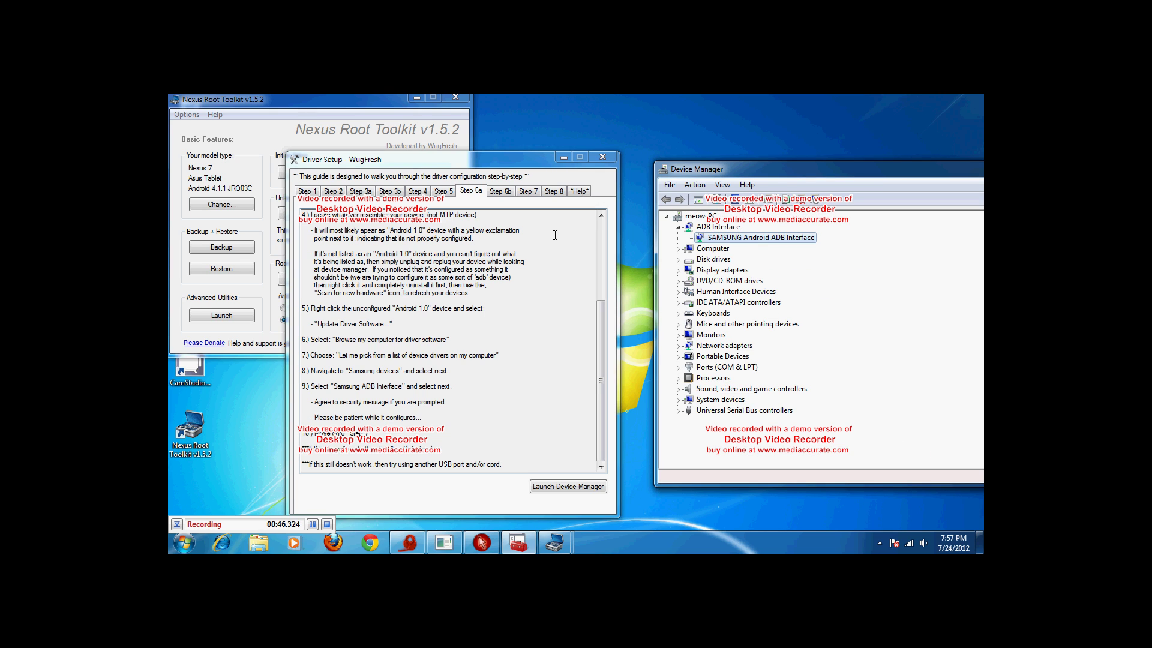
Step: At Step 7, list fastboot devices to confirm the tablet's serial appears, then move to Step 8
left_click(528, 191)
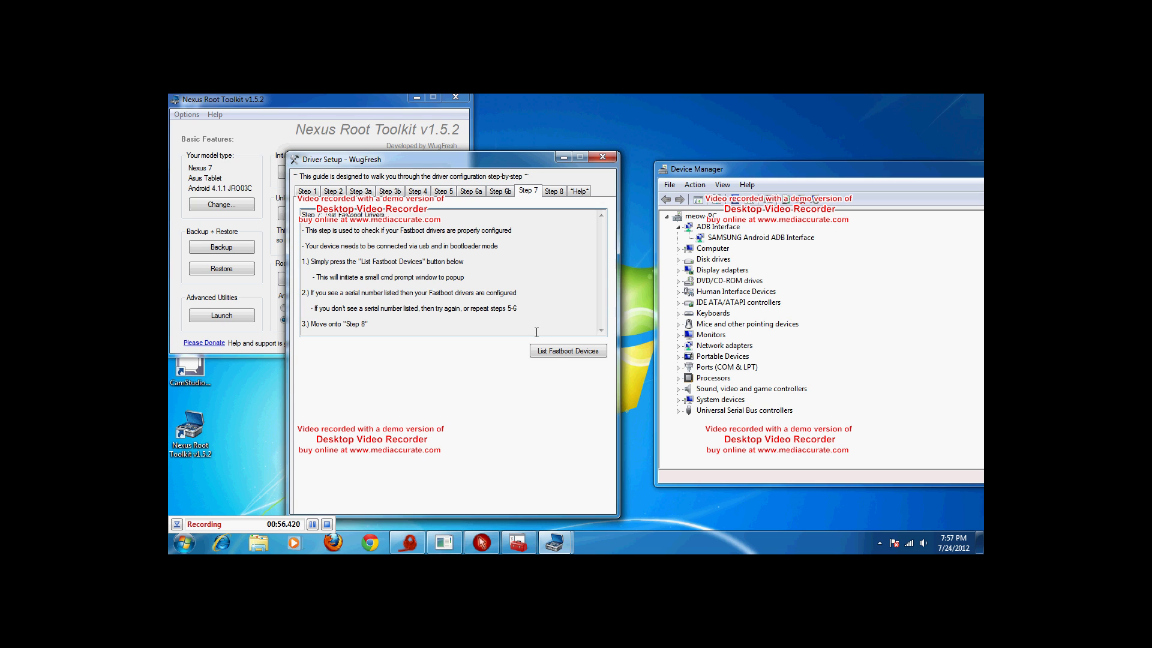
left_click(558, 354)
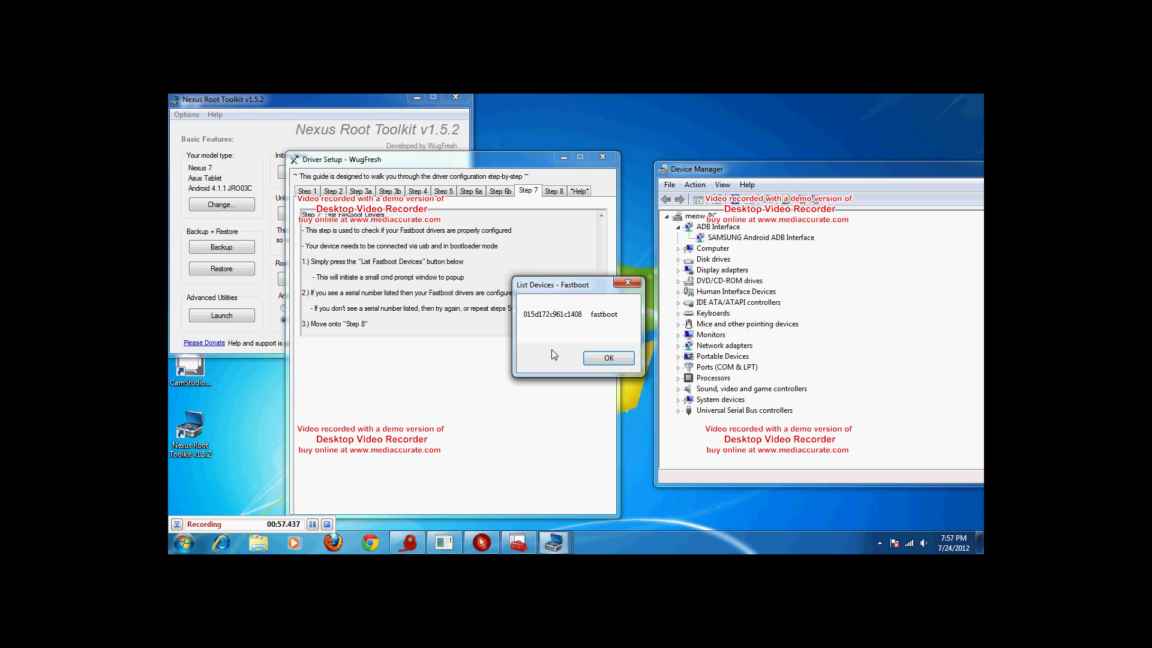
left_click(609, 359)
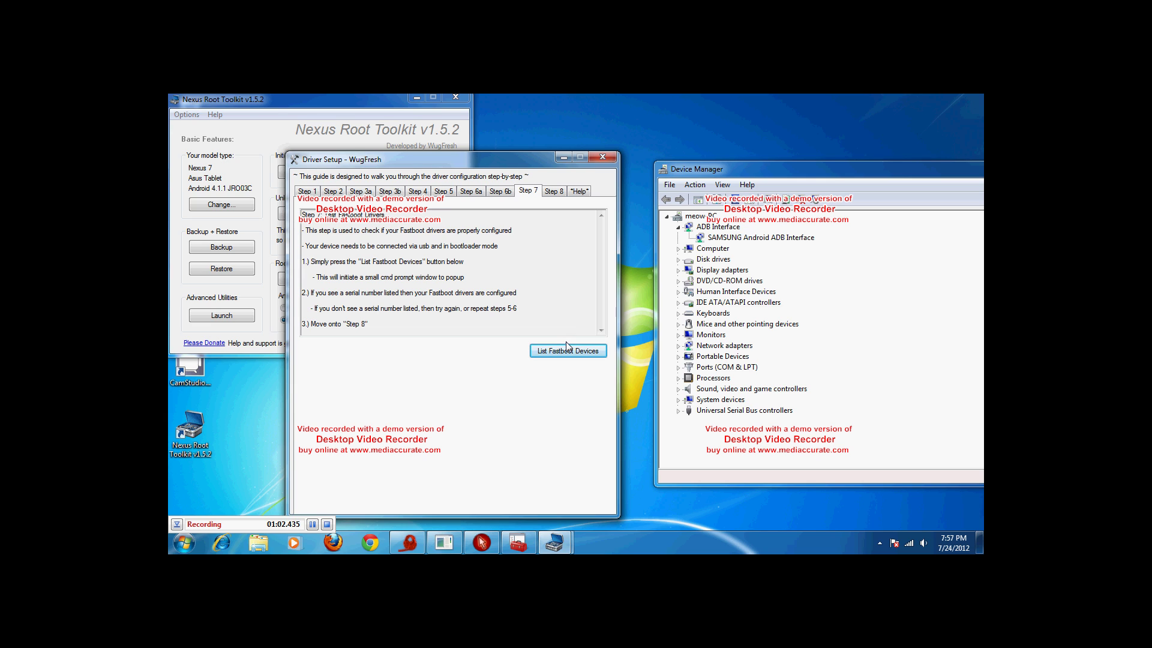
left_click(553, 191)
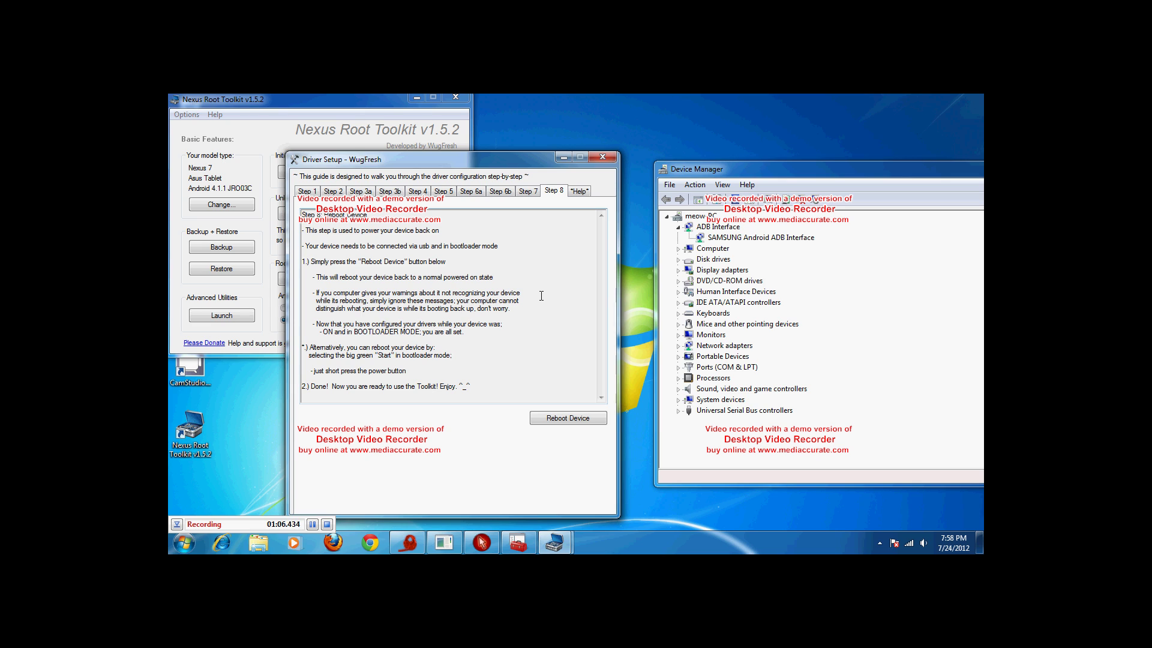
Step: Reboot the tablet, dismiss AutoPlay, and check the new SAMSUNG Android Composite ADB Interface entry
left_click(568, 417)
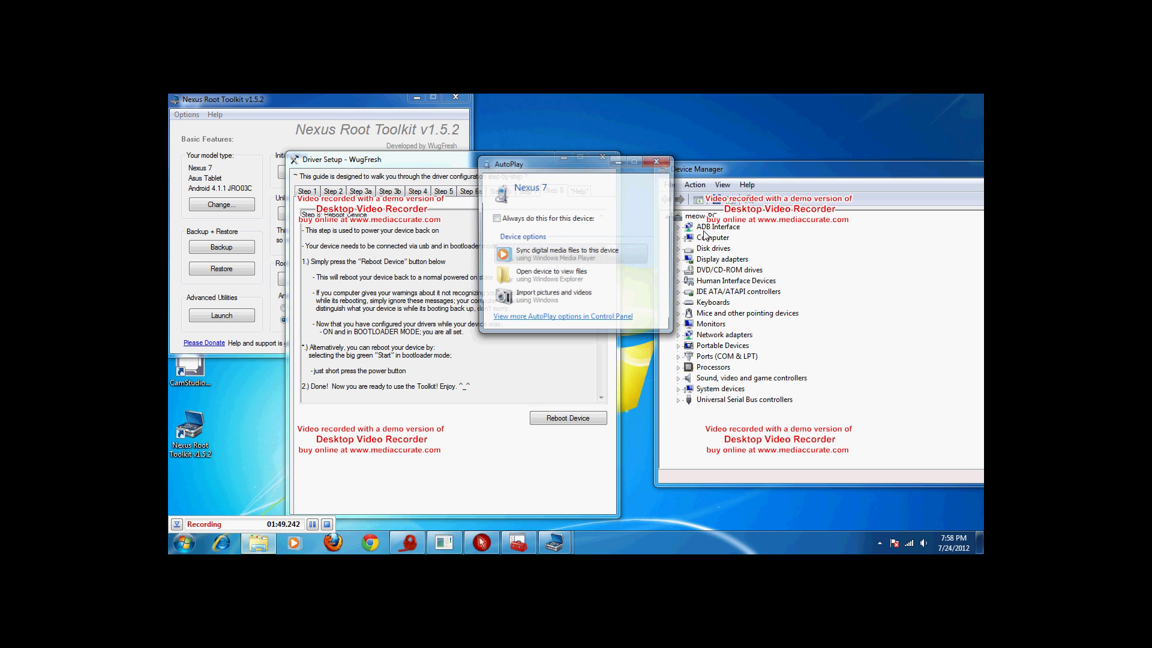
left_click(659, 160)
left_click(679, 227)
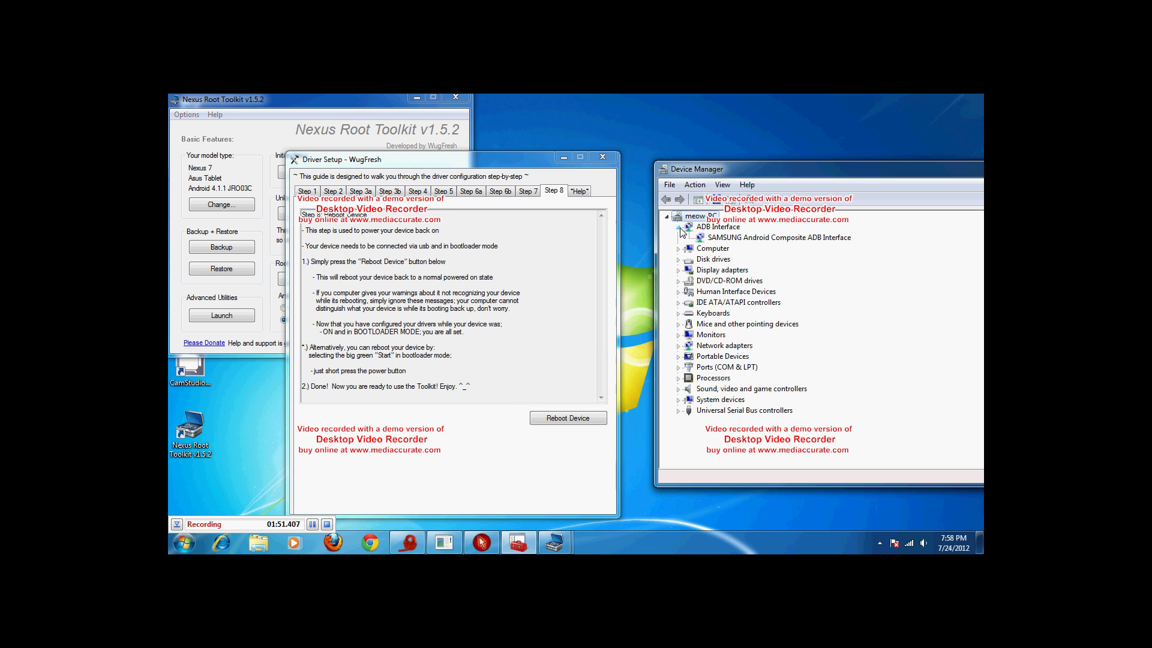
left_click(735, 240)
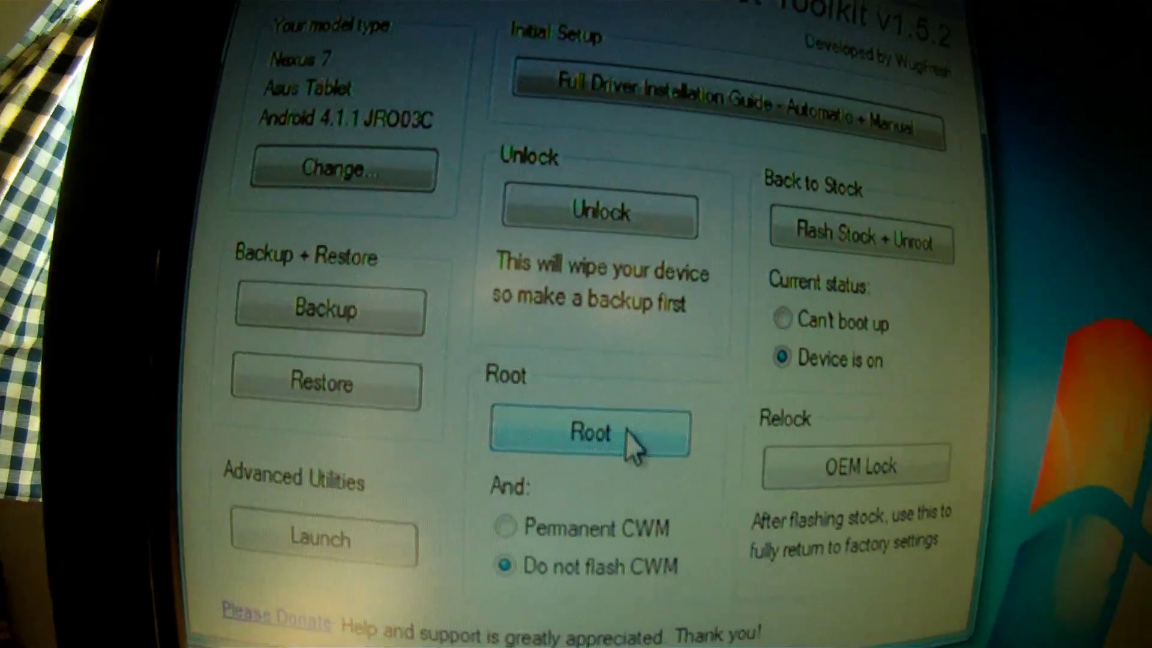
Step: Start rooting with 'Do not flash CWM' selected and accept the root script notice
left_click(629, 443)
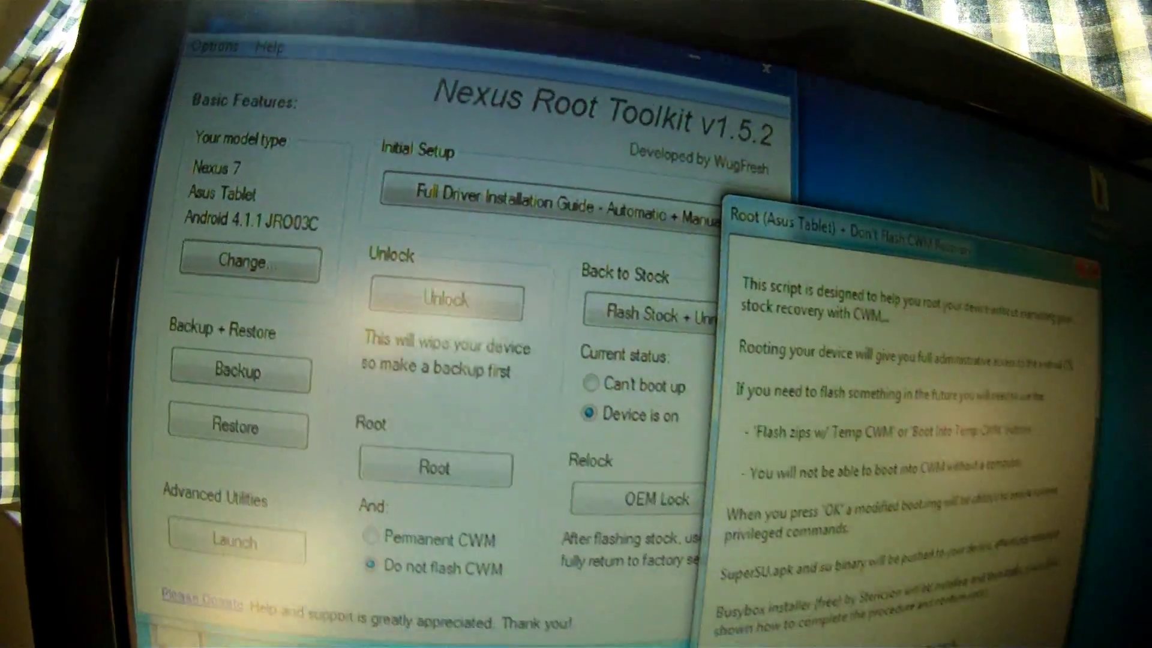
left_click(631, 519)
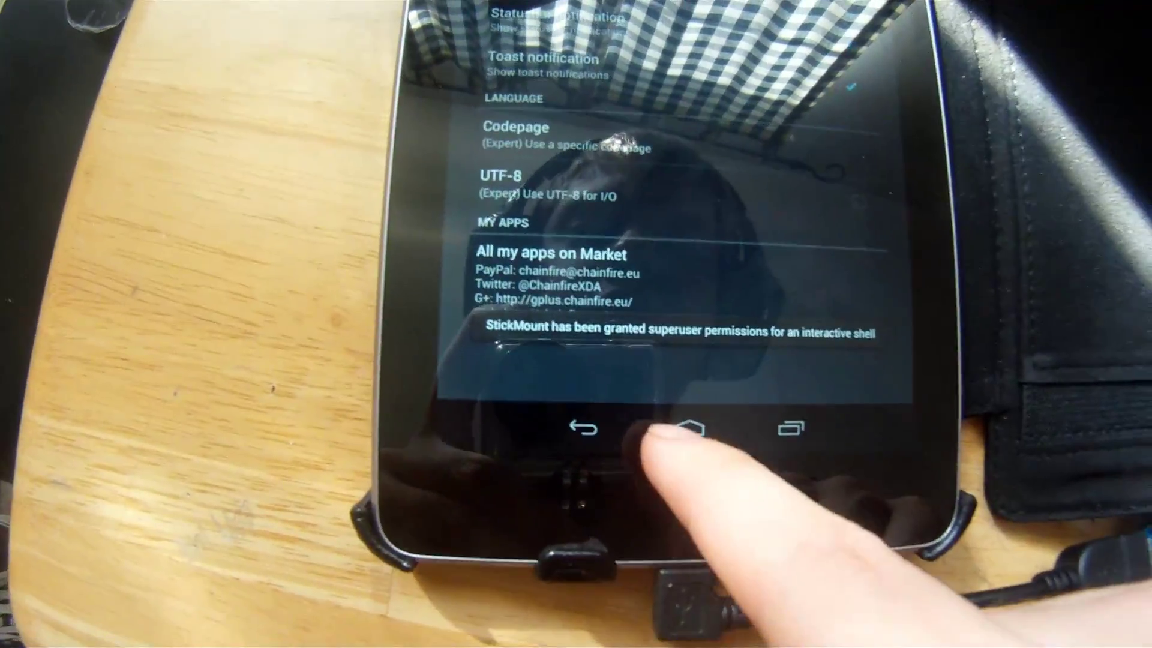
Step: Leave StickMount for the home screen and launch Perfect Viewer
left_click(656, 472)
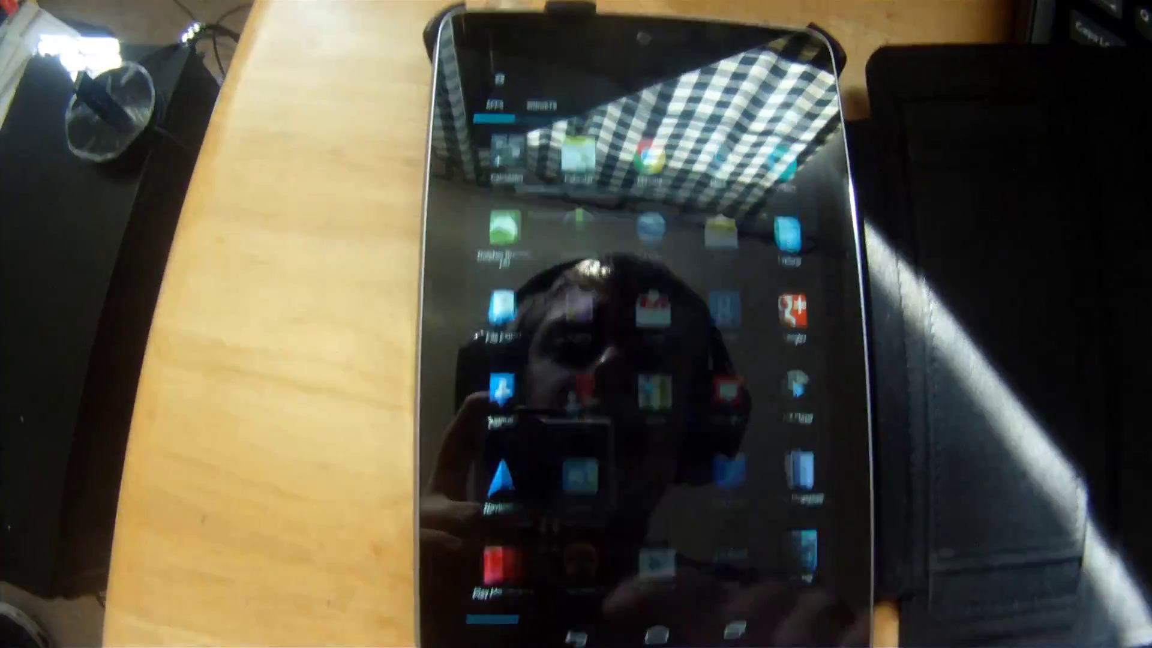
left_click(652, 309)
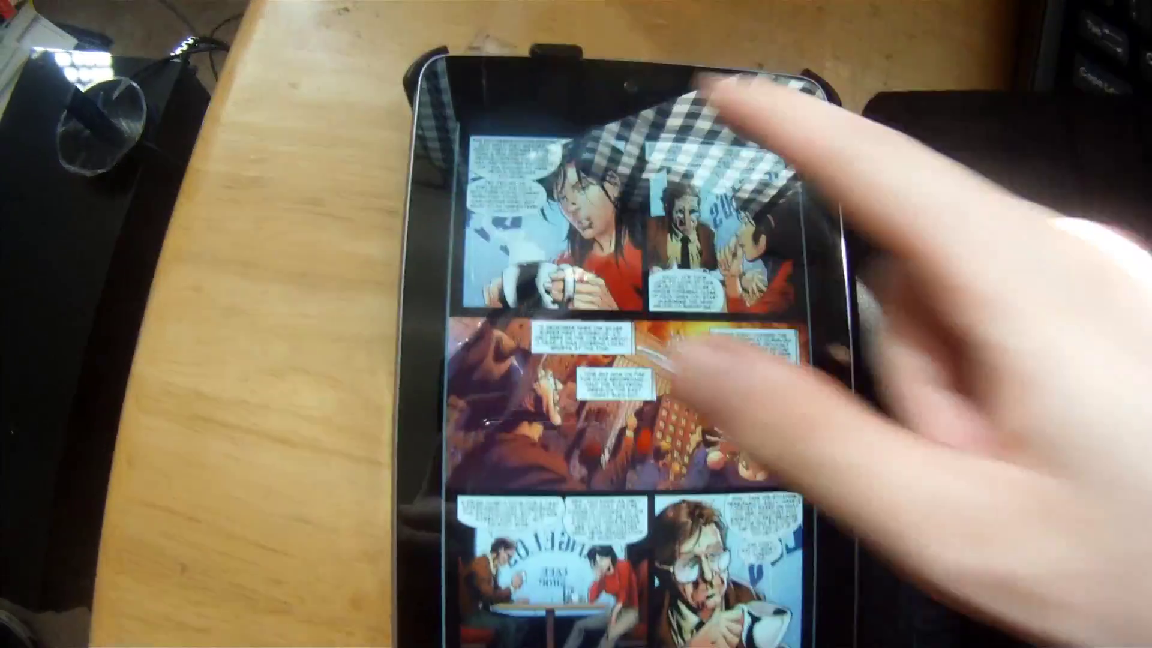
Step: Back out of the comic to the storage root and open usbStorage's sample pictures folder
left_click(564, 107)
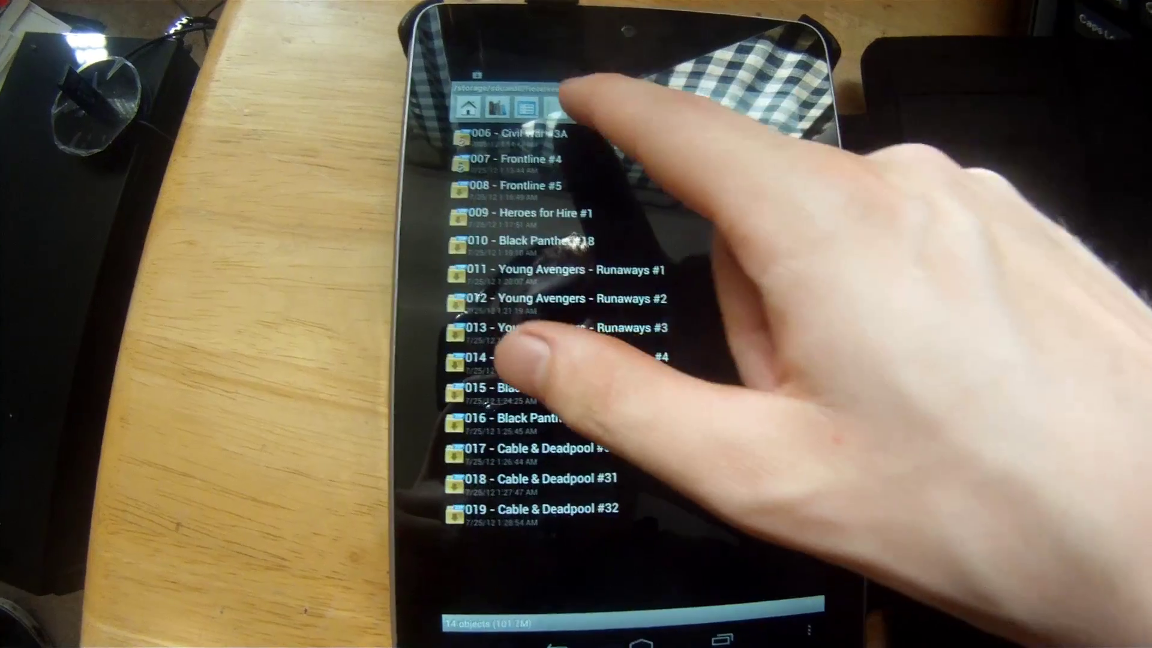
left_click(564, 107)
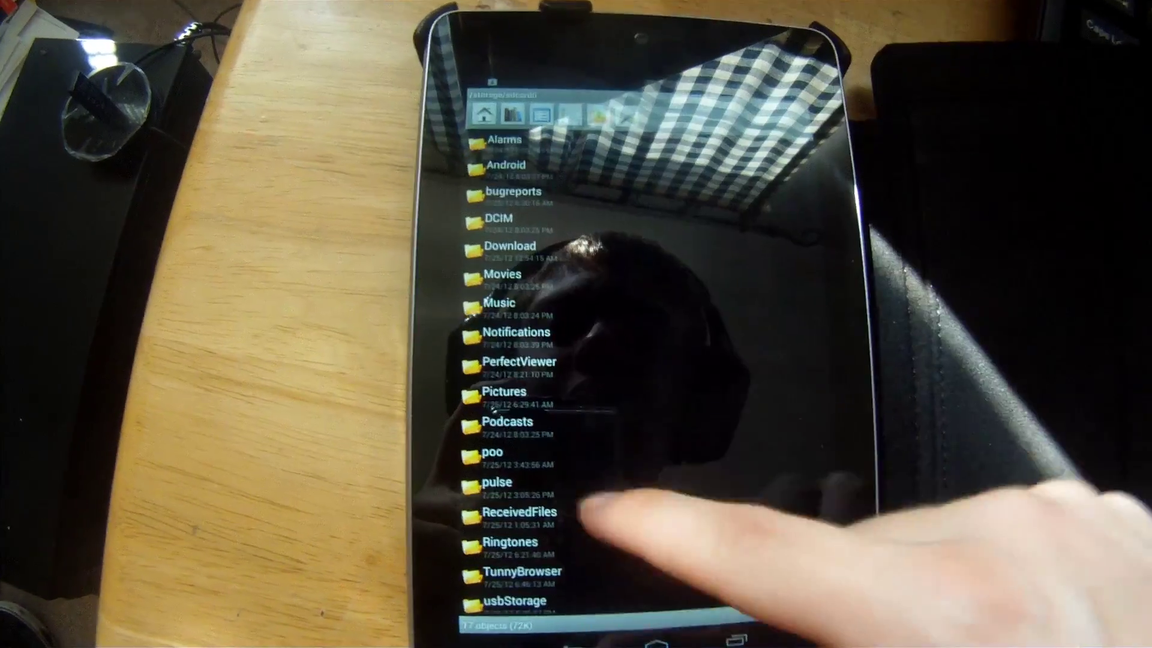
left_click_drag(585, 507, 586, 244)
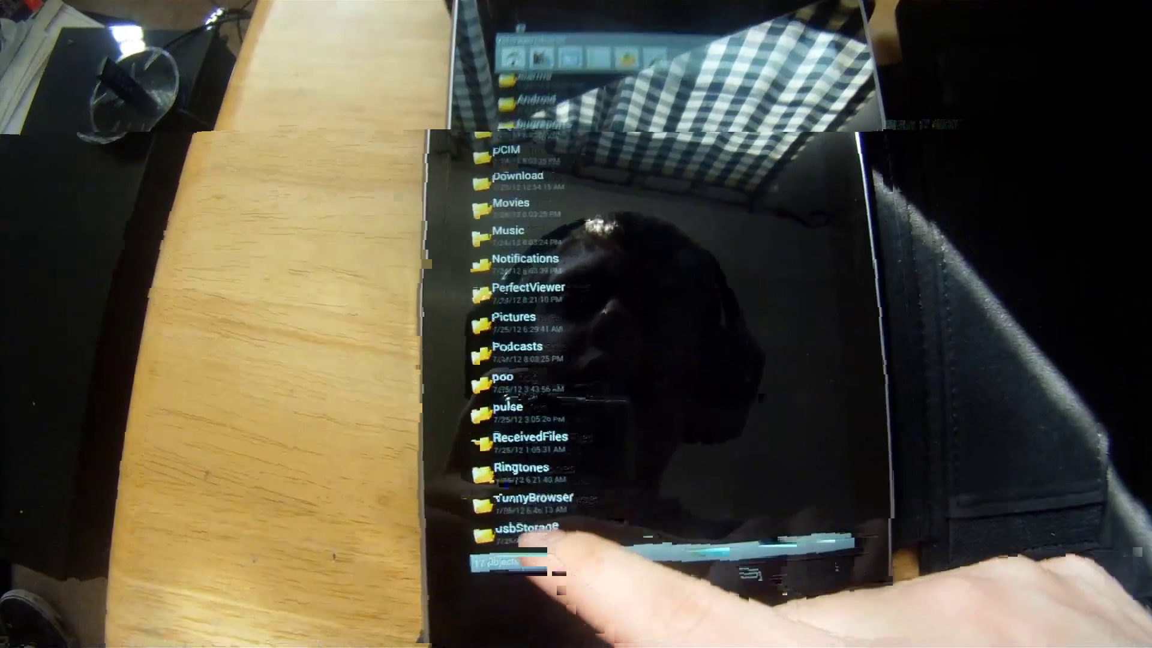
left_click(537, 518)
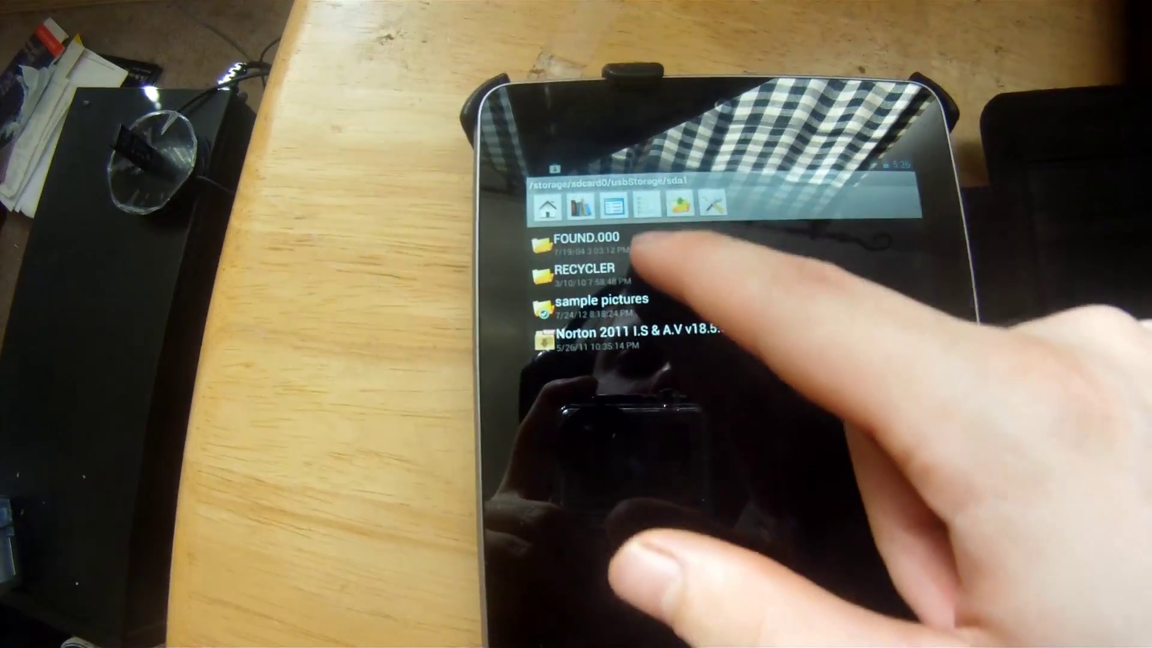
left_click(600, 303)
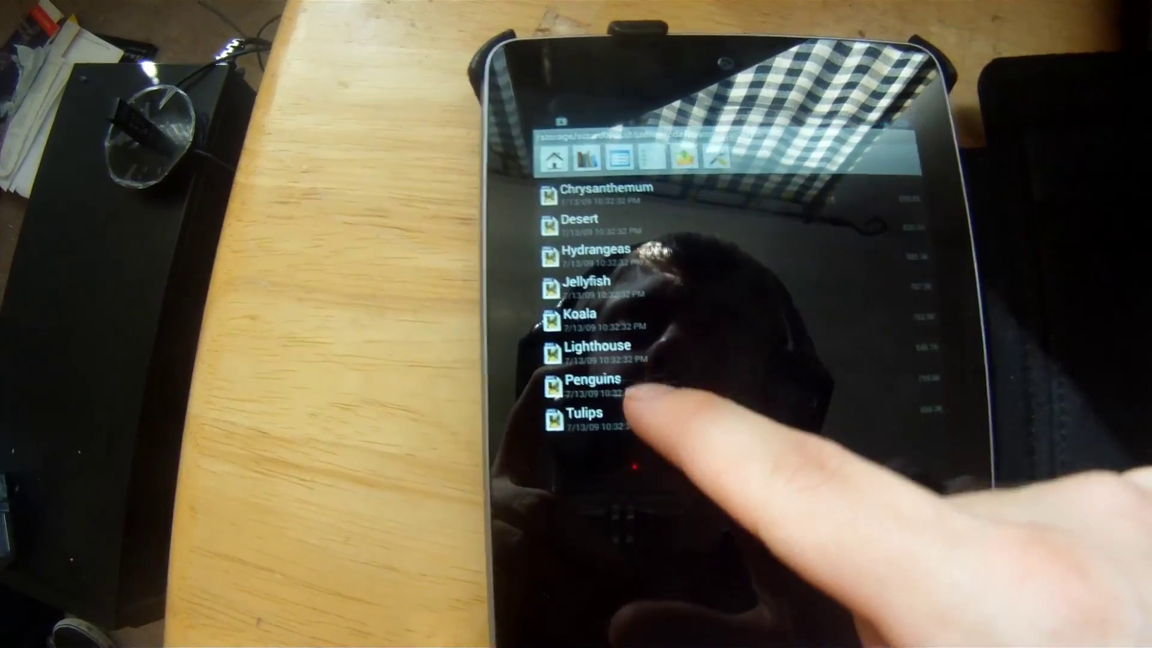
Step: View the Tulips photo, then page from Jellyfish through Koala and the landscape photo
left_click(600, 444)
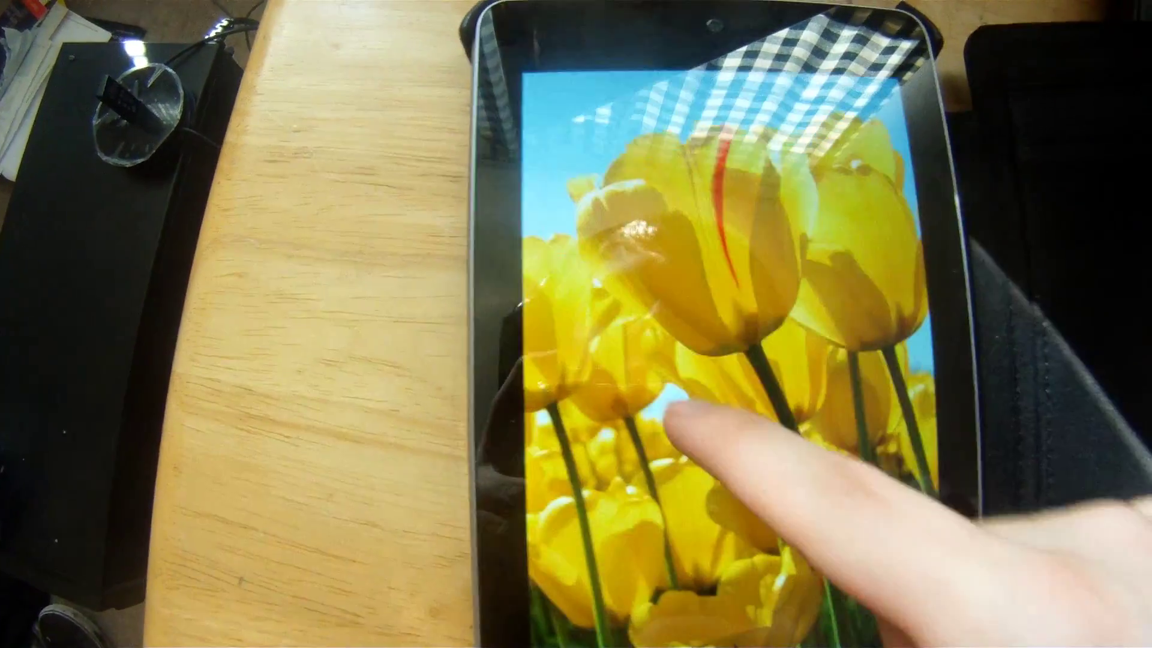
left_click_drag(694, 386, 756, 264)
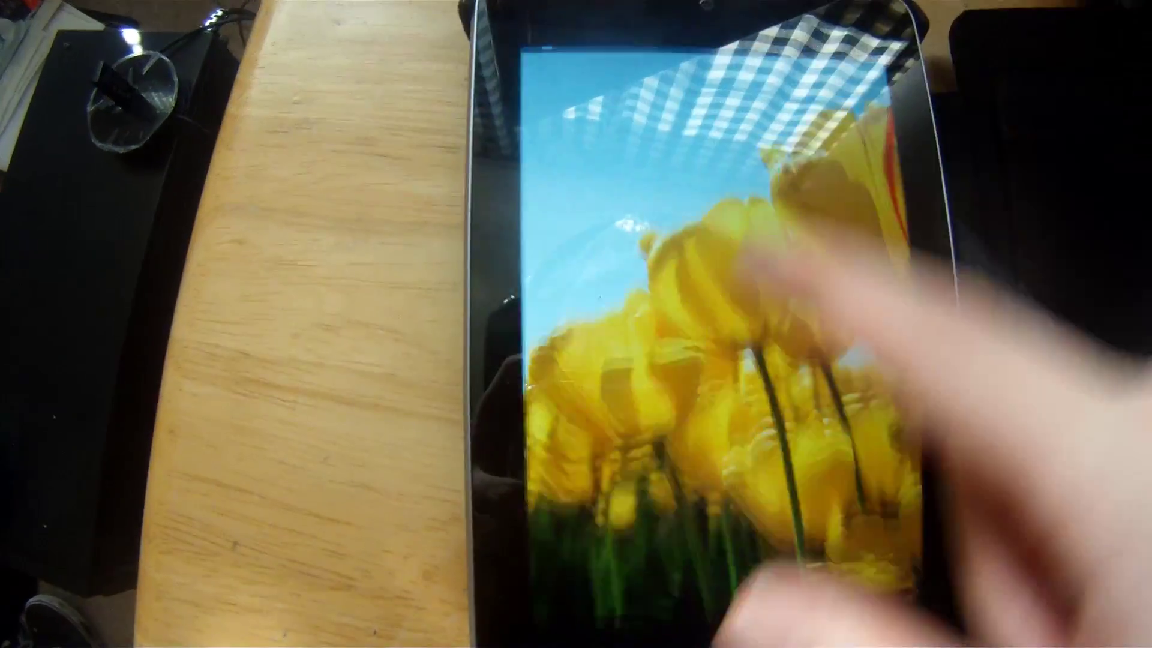
left_click(642, 627)
left_click(600, 193)
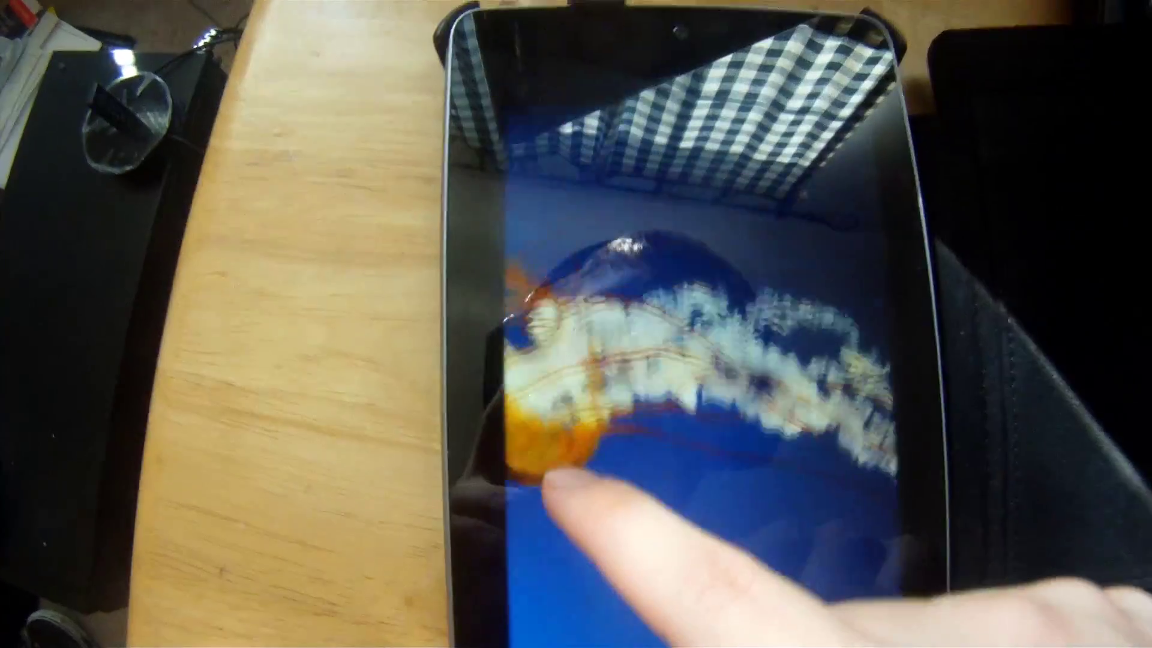
left_click_drag(690, 432, 540, 385)
left_click_drag(661, 390, 462, 360)
left_click_drag(750, 420, 828, 396)
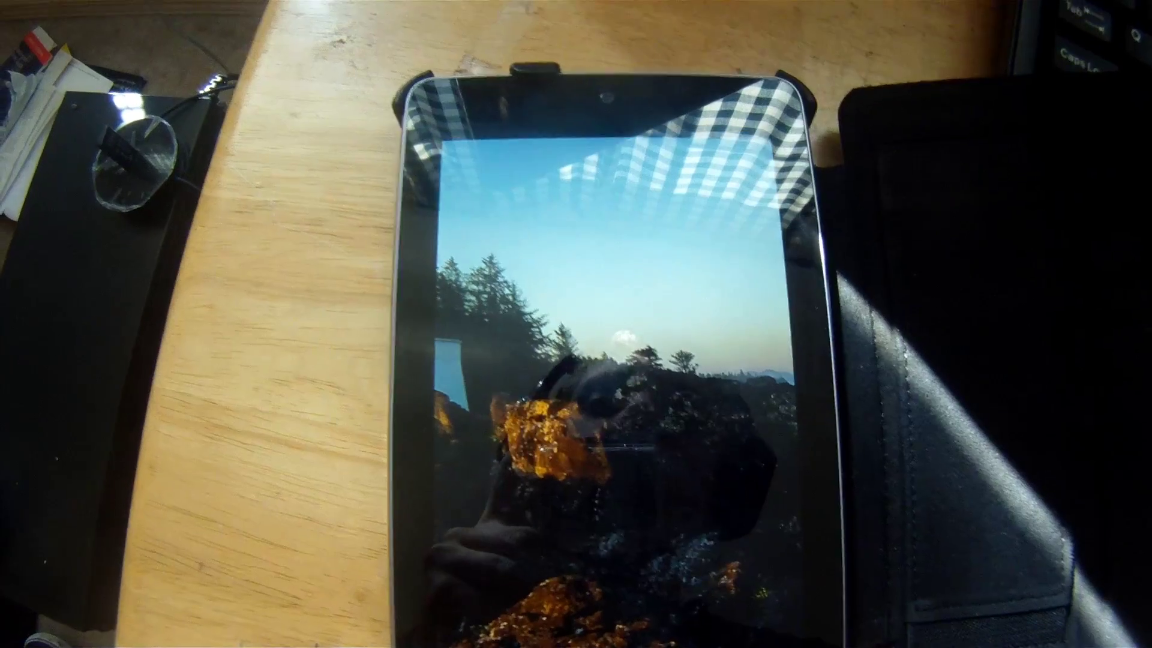